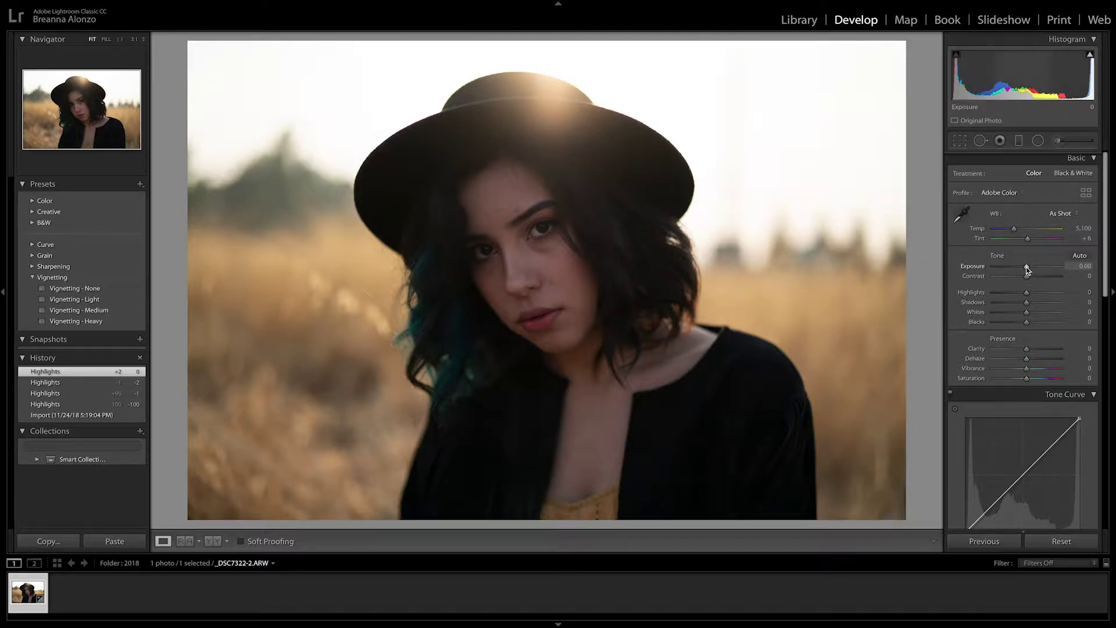
Raise the exposure to +1.05 and warm the white balance to temperature 5,824 with tint +4.
{"action": "left_click_drag", "start_coordinate": [1027, 268], "coordinate": [1033, 268]}
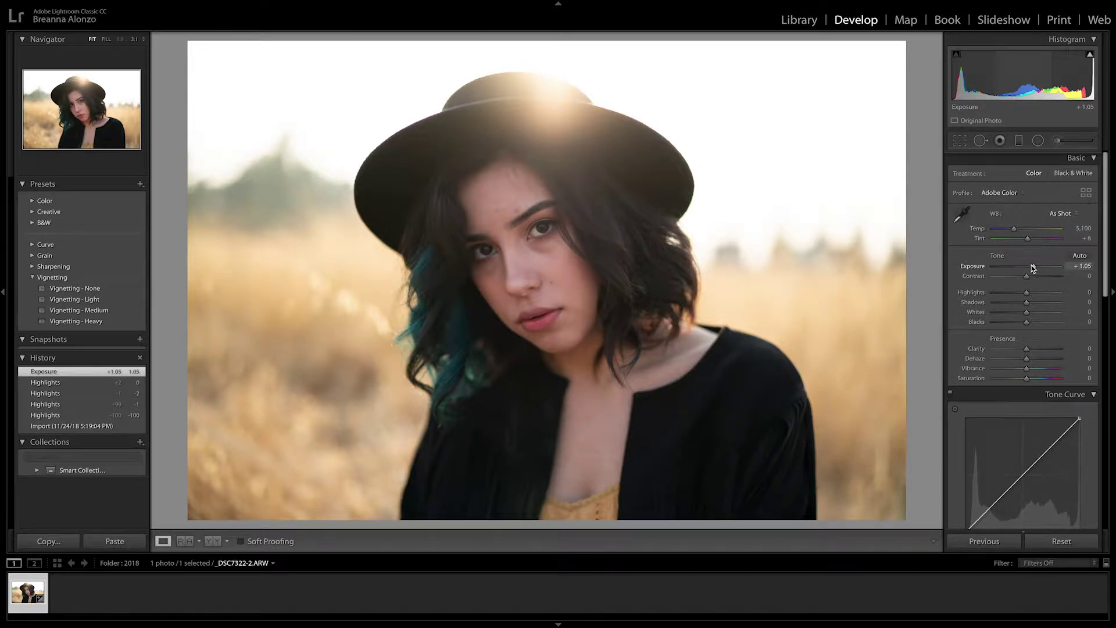
{"action": "left_click_drag", "start_coordinate": [1014, 231], "coordinate": [1019, 230]}
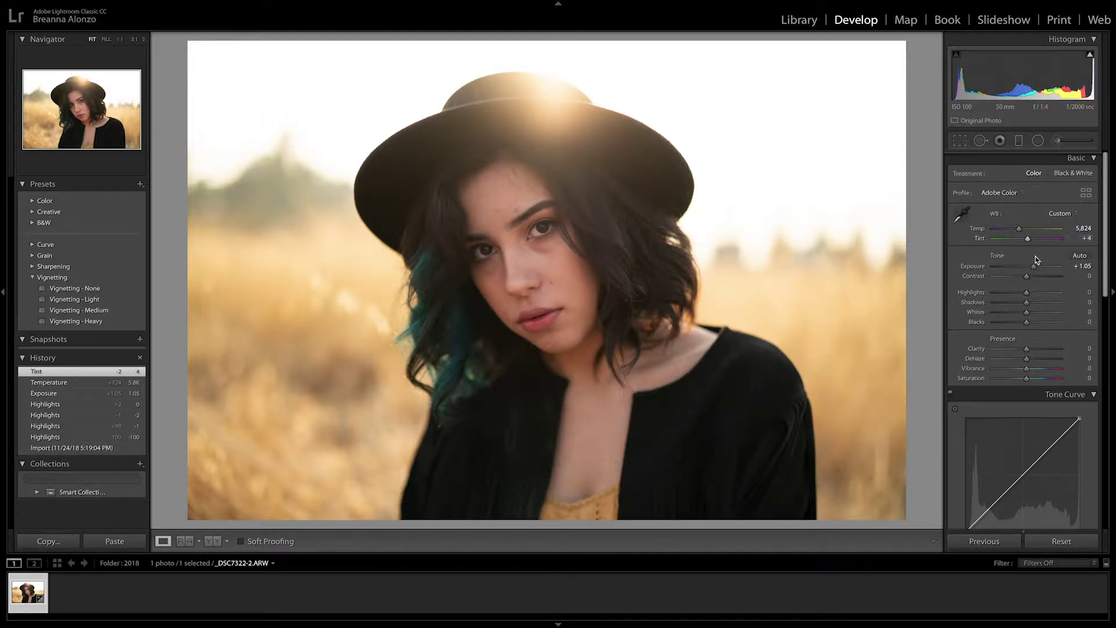
Set the photo's basic adjustments to Highlights −41, Blacks −11 and Vibrance +26.
{"action": "left_click_drag", "start_coordinate": [1024, 292], "coordinate": [1010, 298]}
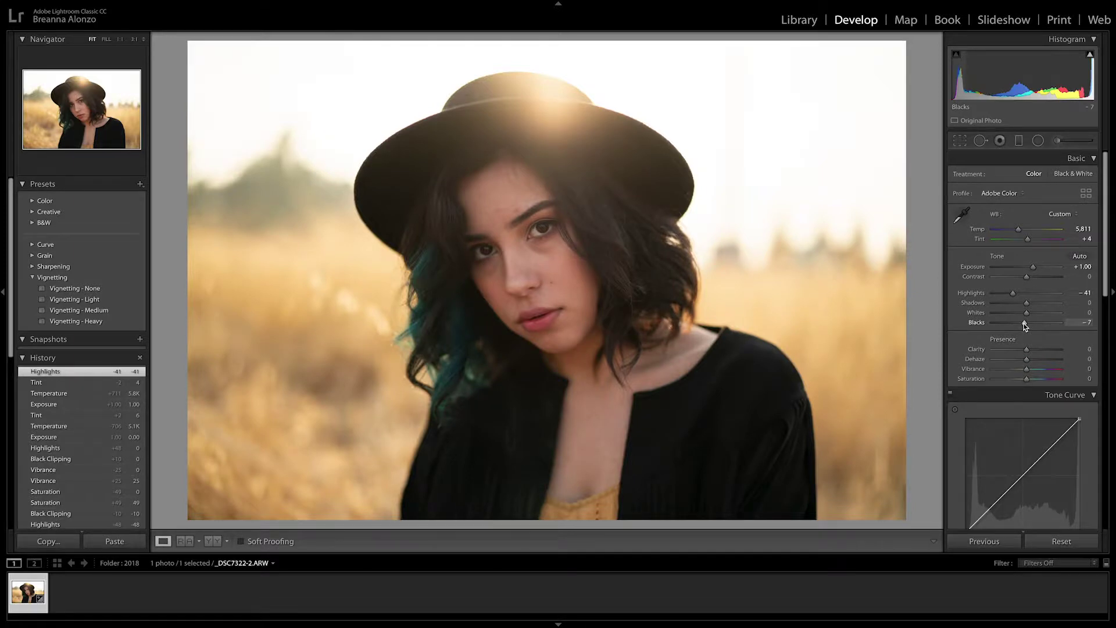
{"action": "left_click_drag", "start_coordinate": [1024, 326], "coordinate": [1021, 323]}
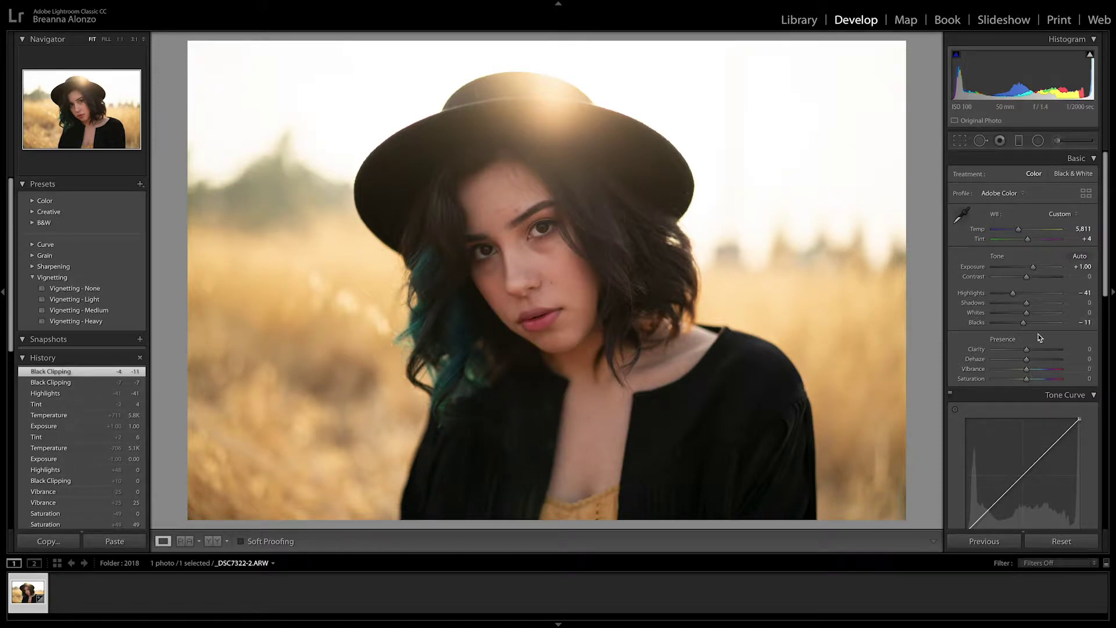
{"action": "scroll", "coordinate": [1039, 337], "scroll_direction": "down", "scroll_amount": 1}
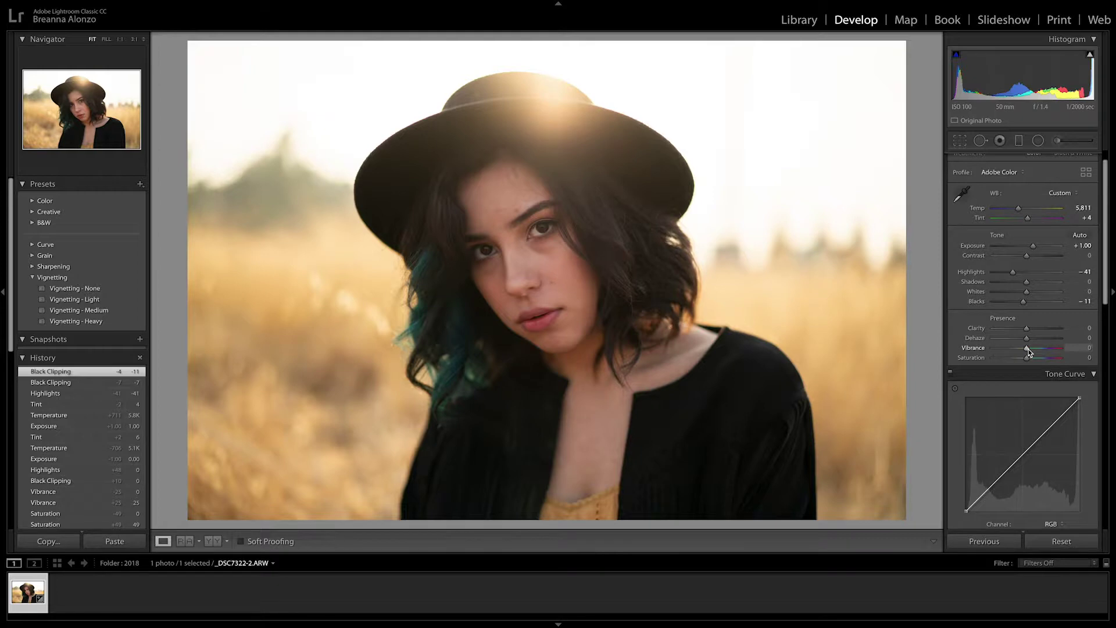
{"action": "left_click_drag", "start_coordinate": [1030, 351], "coordinate": [1038, 351]}
Lift the RGB tone curve's black endpoint to about 6.3% and add shadow, midtone and highlight points along the curve.
{"action": "scroll", "coordinate": [1037, 351], "scroll_direction": "down", "scroll_amount": 5}
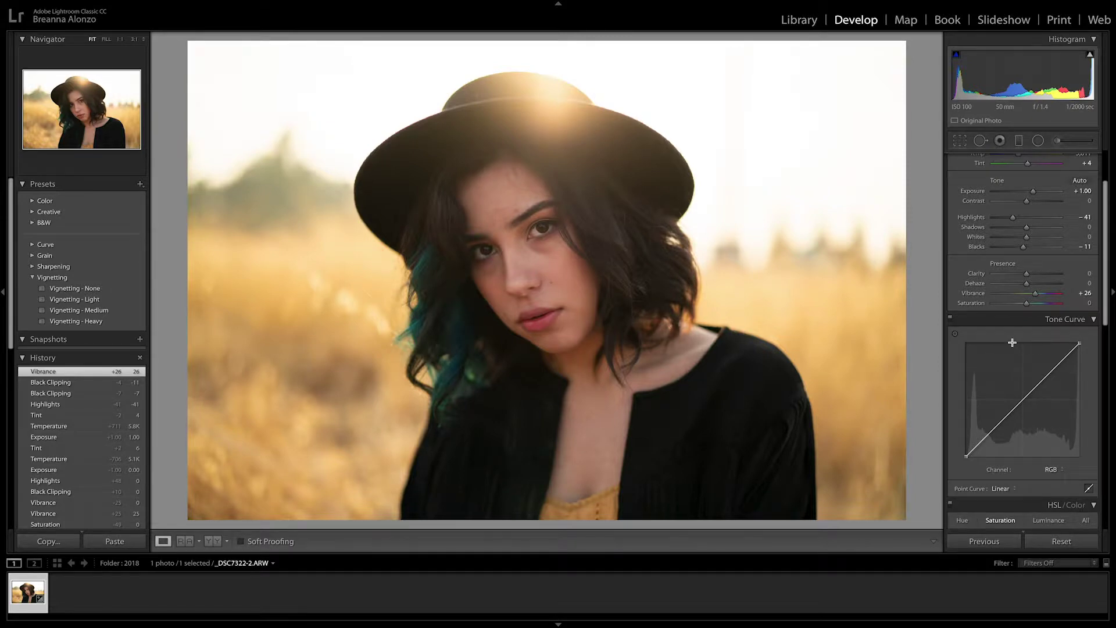
{"action": "scroll", "coordinate": [1012, 343], "scroll_direction": "down", "scroll_amount": 3}
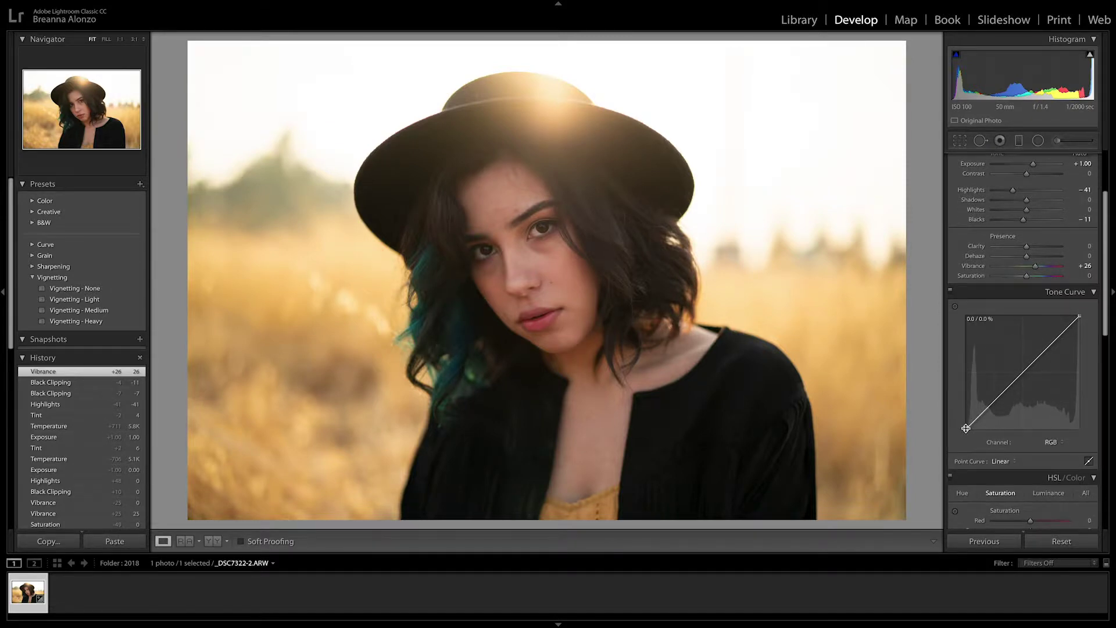
{"action": "scroll", "coordinate": [965, 428], "scroll_direction": "down", "scroll_amount": 1}
{"action": "left_click_drag", "start_coordinate": [964, 422], "coordinate": [964, 419]}
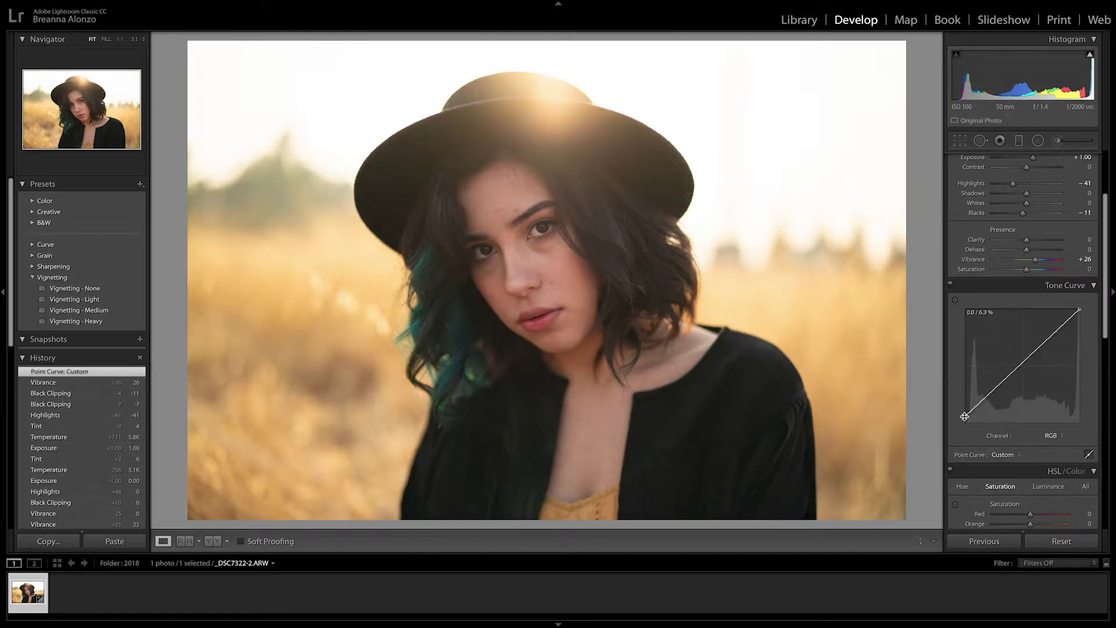
{"action": "left_click", "coordinate": [982, 400]}
{"action": "left_click", "coordinate": [1006, 377]}
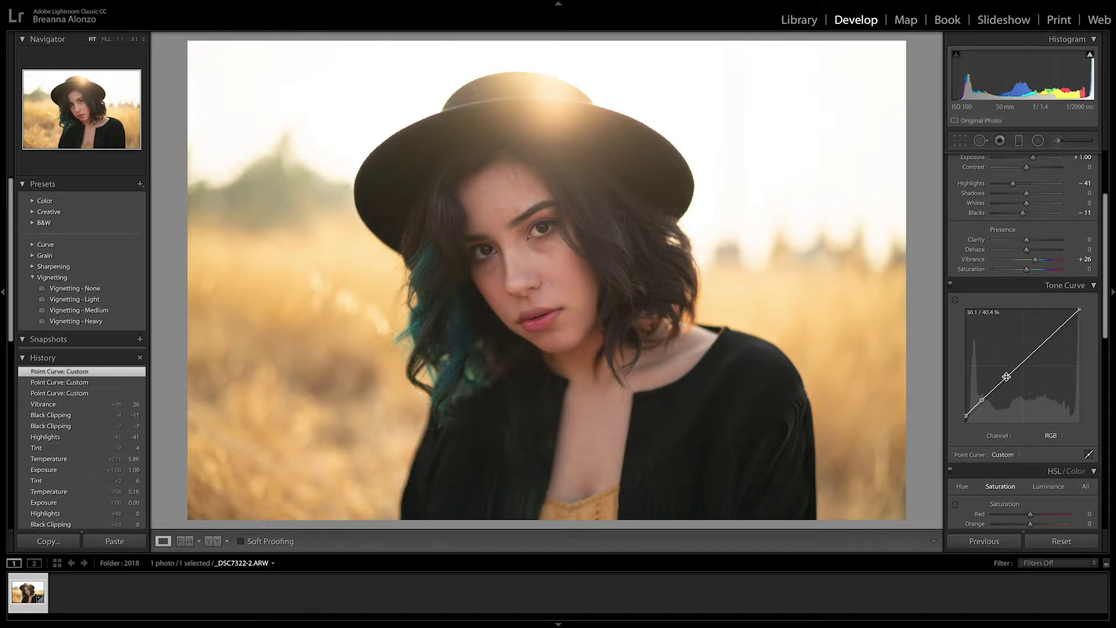
{"action": "left_click", "coordinate": [1034, 352]}
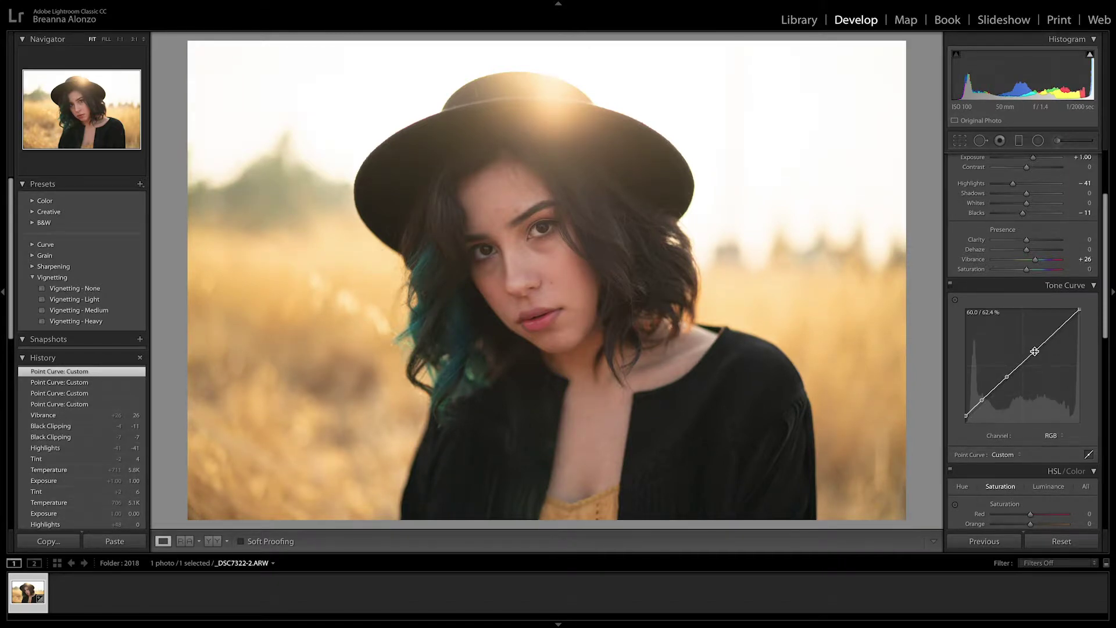
Shape a faded-contrast RGB curve by pulling the shadow point down, lowering the white endpoint and fine-tuning the middle points.
{"action": "left_click", "coordinate": [981, 401]}
{"action": "left_click_drag", "start_coordinate": [982, 402], "coordinate": [982, 409]}
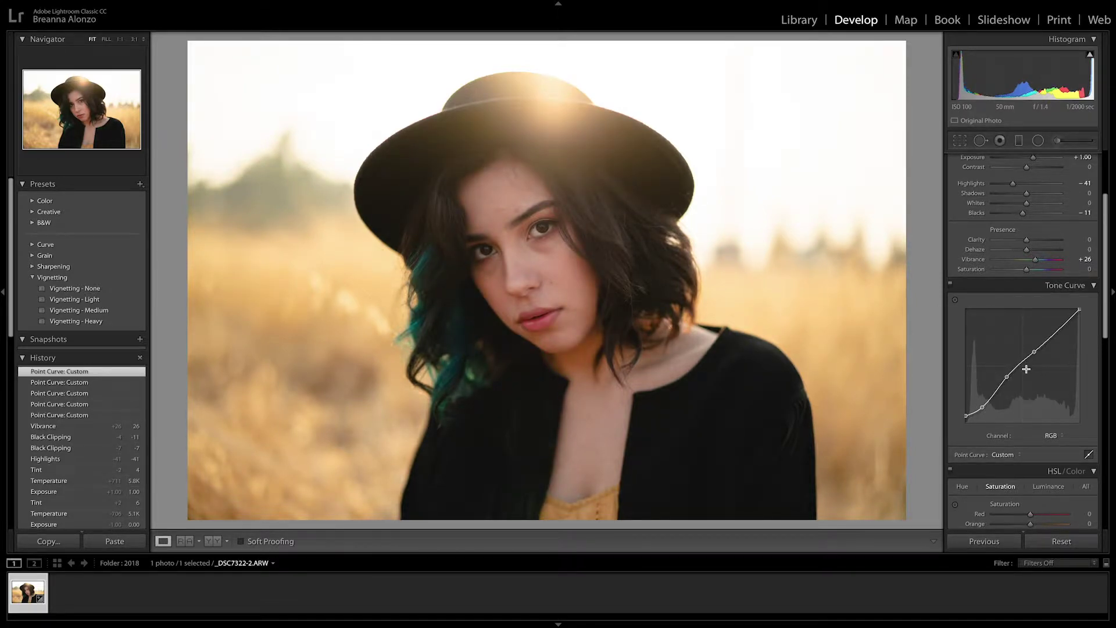
{"action": "left_click_drag", "start_coordinate": [1038, 356], "coordinate": [1035, 351]}
{"action": "left_click_drag", "start_coordinate": [1079, 309], "coordinate": [1079, 318]}
{"action": "left_click_drag", "start_coordinate": [966, 416], "coordinate": [1005, 377]}
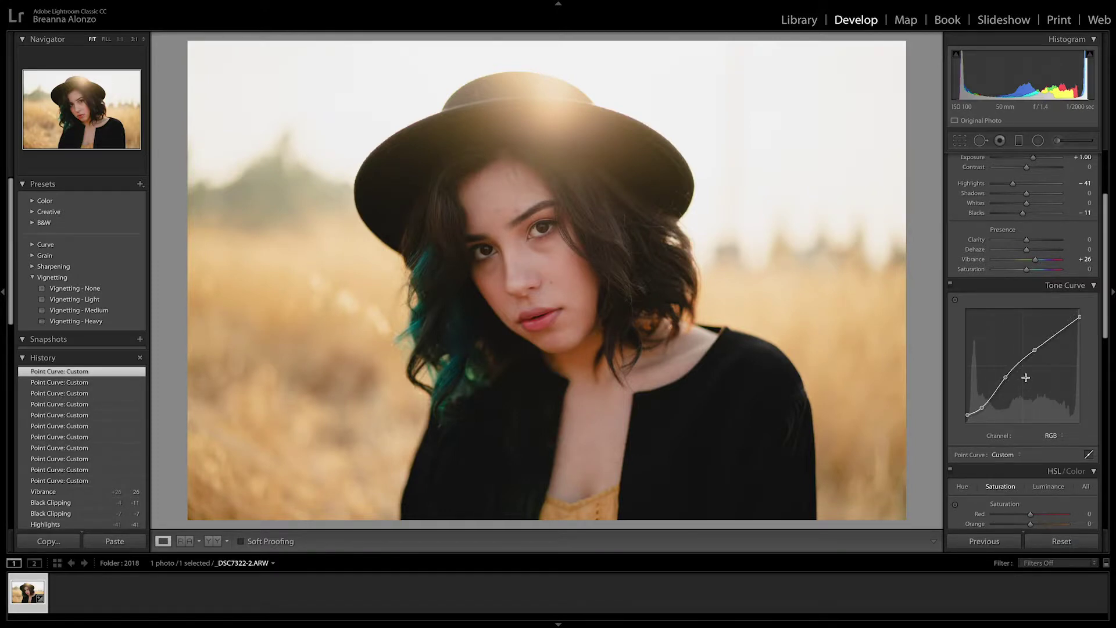
Shift the HSL hue of the yellows to −25 and of the aquas to −41.
{"action": "scroll", "coordinate": [1012, 322], "scroll_direction": "down", "scroll_amount": 5}
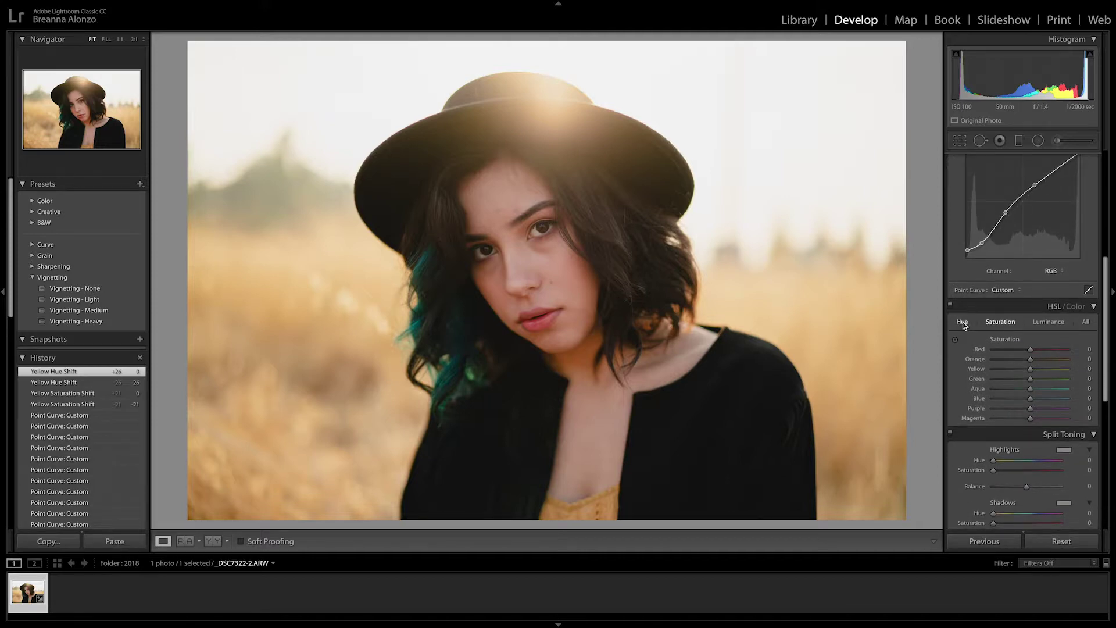
{"action": "left_click", "coordinate": [962, 322]}
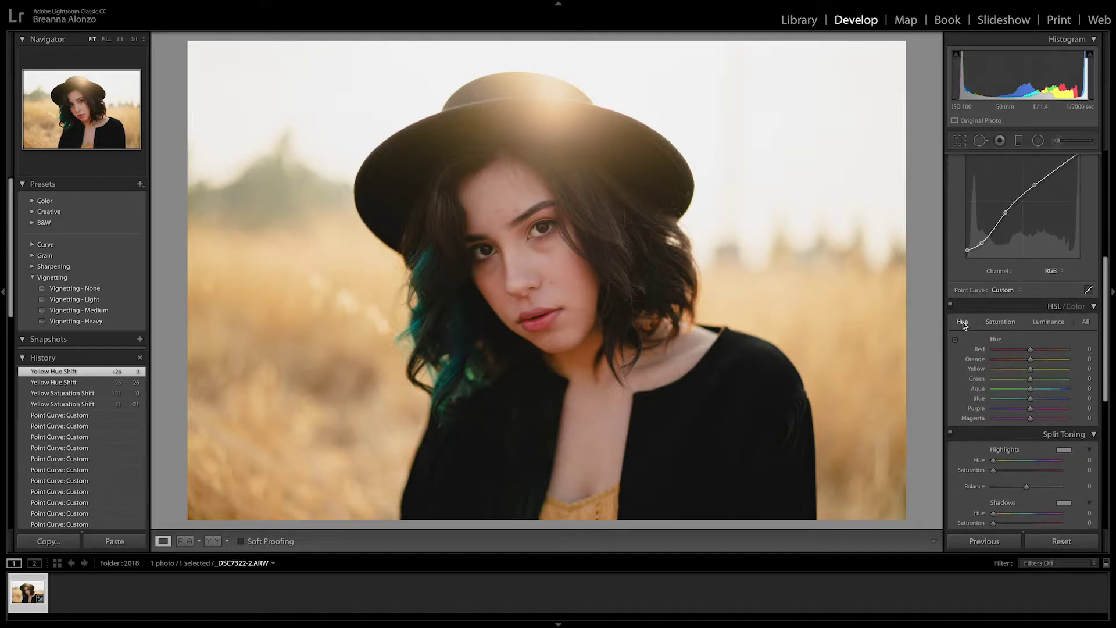
{"action": "left_click_drag", "start_coordinate": [1031, 369], "coordinate": [1023, 370]}
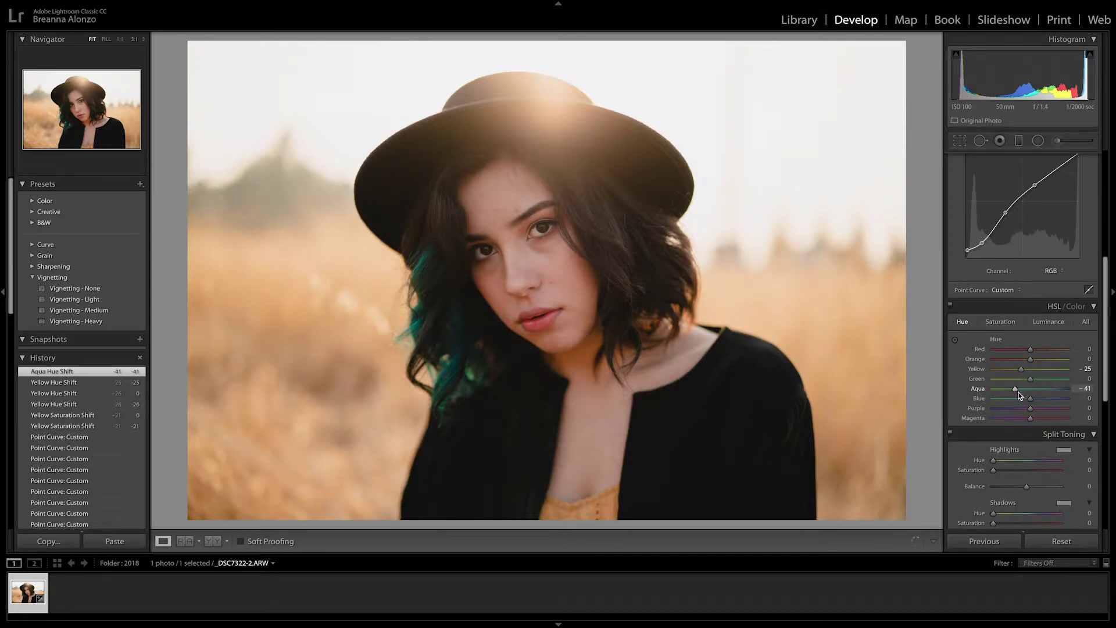
Try a split-toning saturation of 30 on the highlights and 42 on the shadows, resetting each to 0.
{"action": "scroll", "coordinate": [1028, 385], "scroll_direction": "down", "scroll_amount": 2}
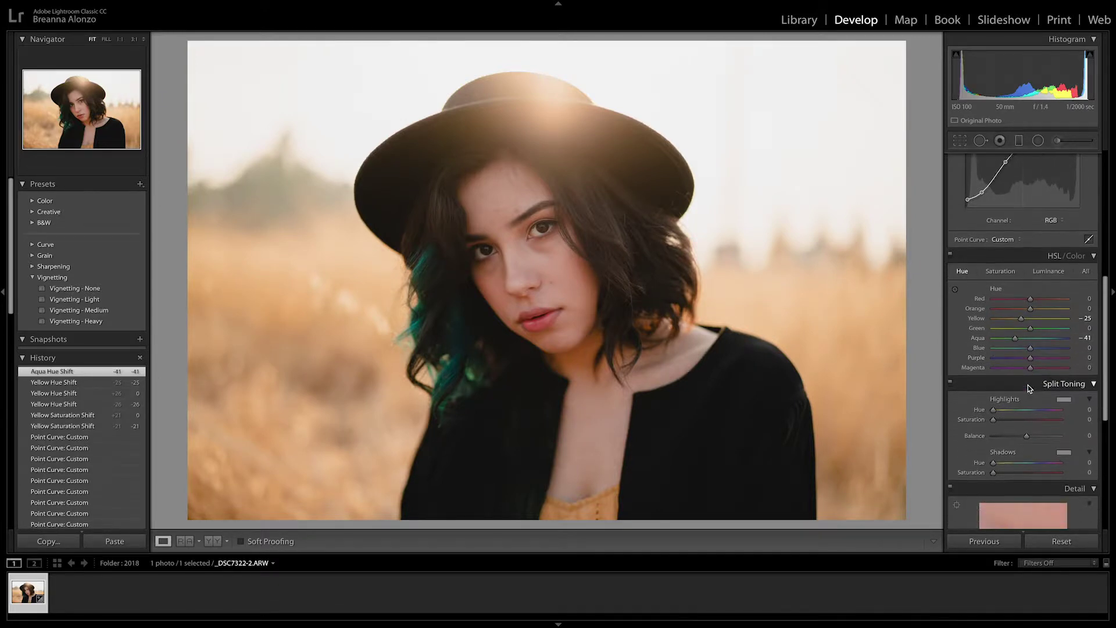
{"action": "scroll", "coordinate": [1026, 384], "scroll_direction": "down", "scroll_amount": 1}
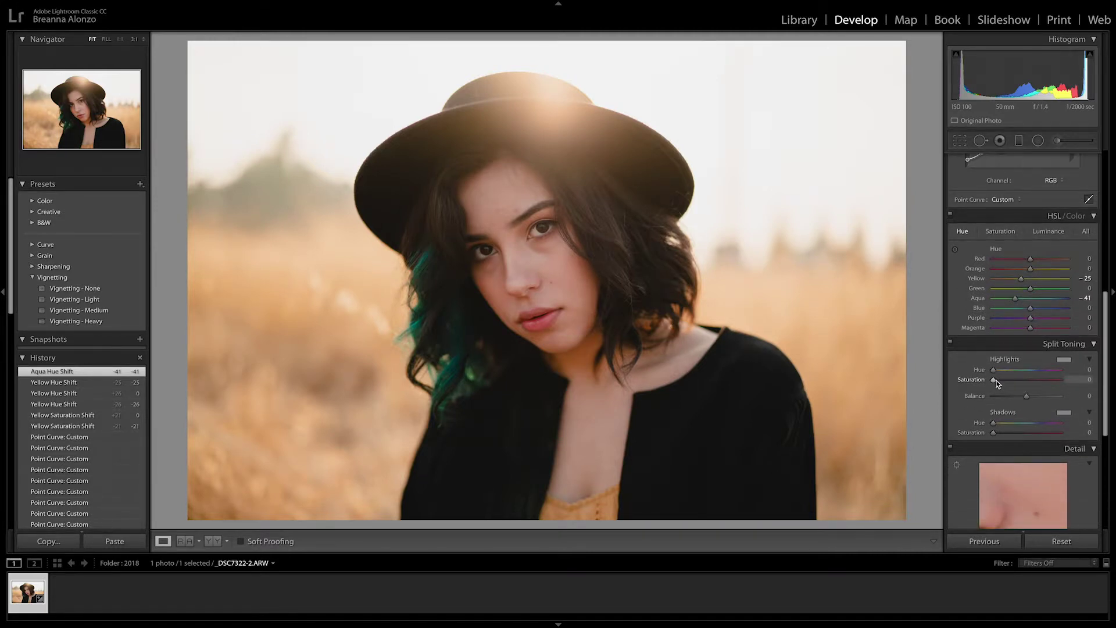
{"action": "mouse_move", "coordinate": [995, 380]}
{"action": "left_mouse_down"}
{"action": "mouse_move", "coordinate": [1059, 372]}
{"action": "mouse_move", "coordinate": [992, 372]}
{"action": "left_mouse_up"}
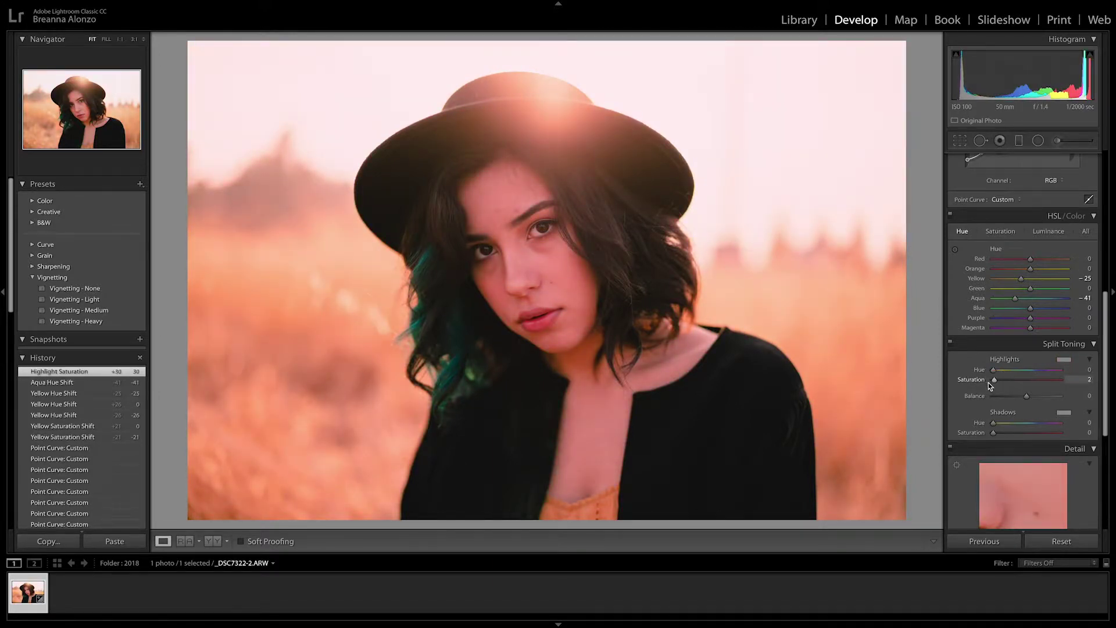
{"action": "double_click", "coordinate": [997, 382]}
{"action": "mouse_move", "coordinate": [994, 433]}
{"action": "left_mouse_down"}
{"action": "mouse_move", "coordinate": [1032, 426]}
{"action": "mouse_move", "coordinate": [993, 423]}
{"action": "left_mouse_up"}
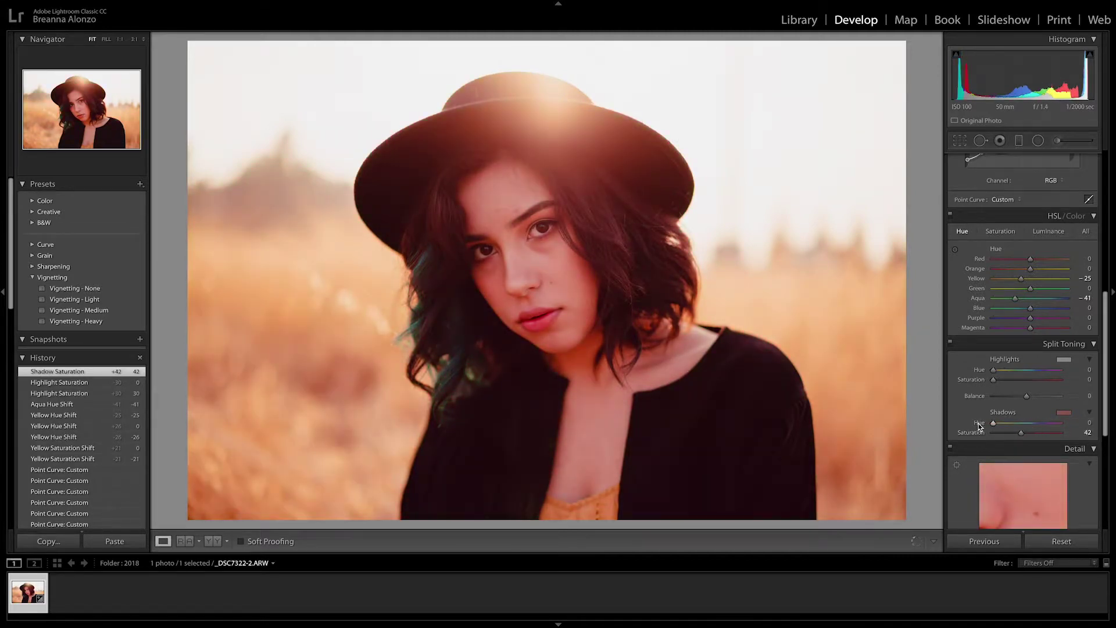
{"action": "double_click", "coordinate": [1022, 433]}
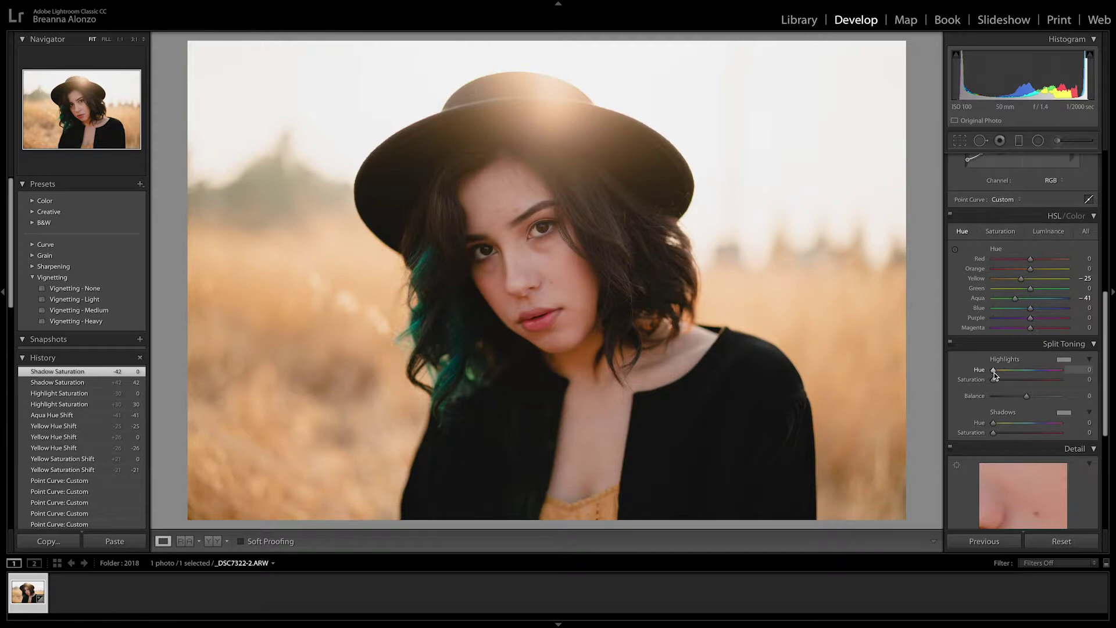
Split-tone the highlights with hue 58 and saturation 14.
{"action": "left_click_drag", "start_coordinate": [993, 379], "coordinate": [1000, 378]}
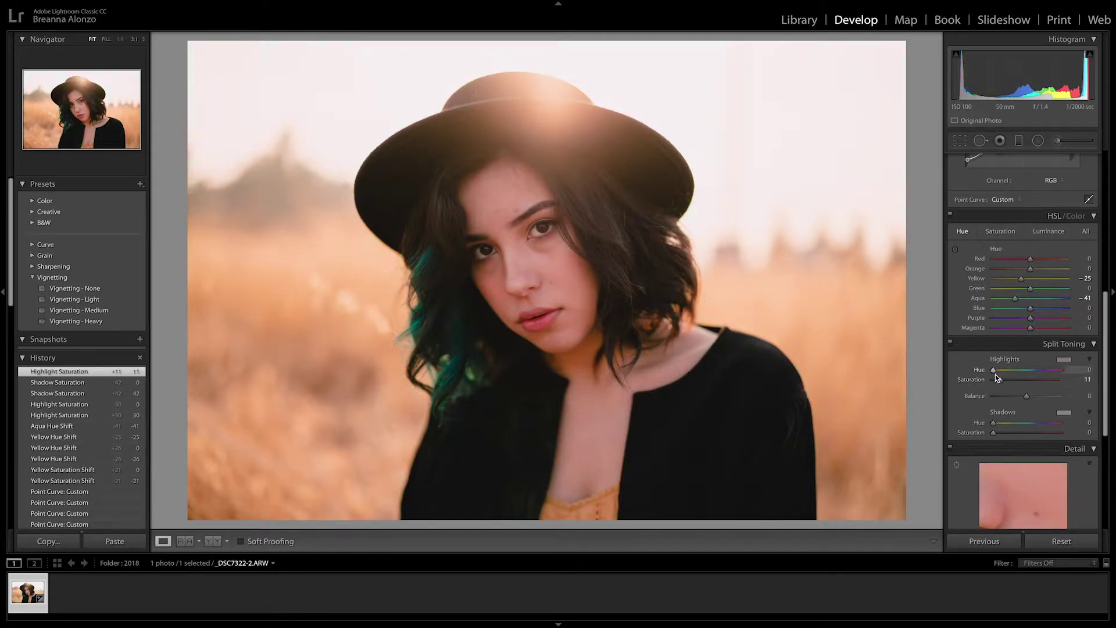
{"action": "left_click_drag", "start_coordinate": [997, 370], "coordinate": [1005, 372]}
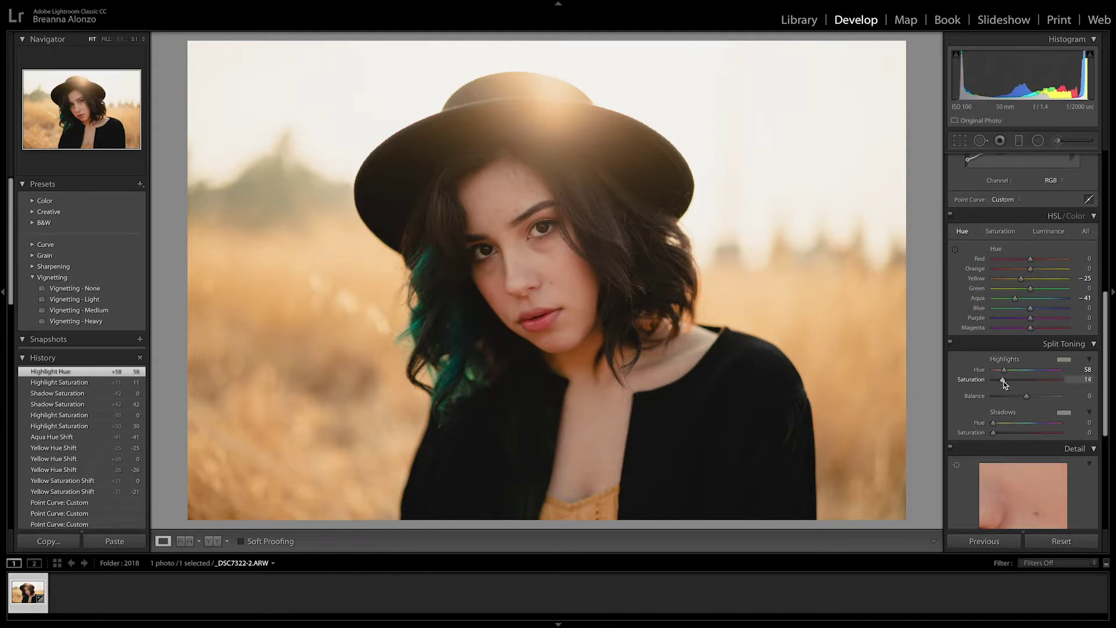
{"action": "left_click_drag", "start_coordinate": [1005, 383], "coordinate": [1003, 382]}
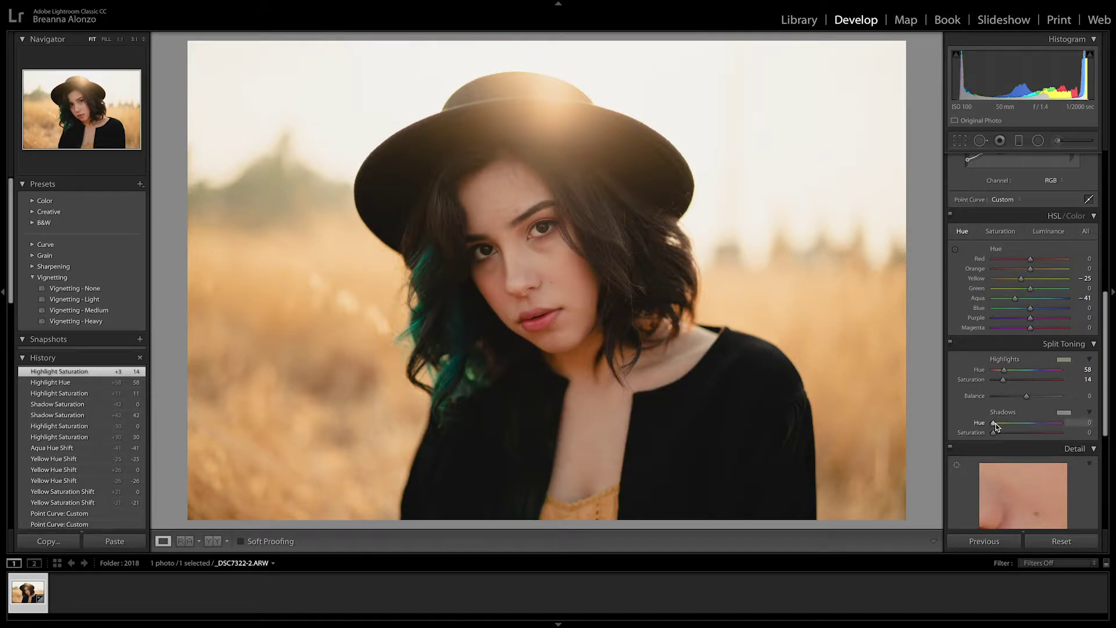
Split-tone the shadows with hue 240 and saturation 10.
{"action": "mouse_move", "coordinate": [994, 427]}
{"action": "left_mouse_down"}
{"action": "mouse_move", "coordinate": [1025, 423]}
{"action": "mouse_move", "coordinate": [1004, 433]}
{"action": "left_mouse_up"}
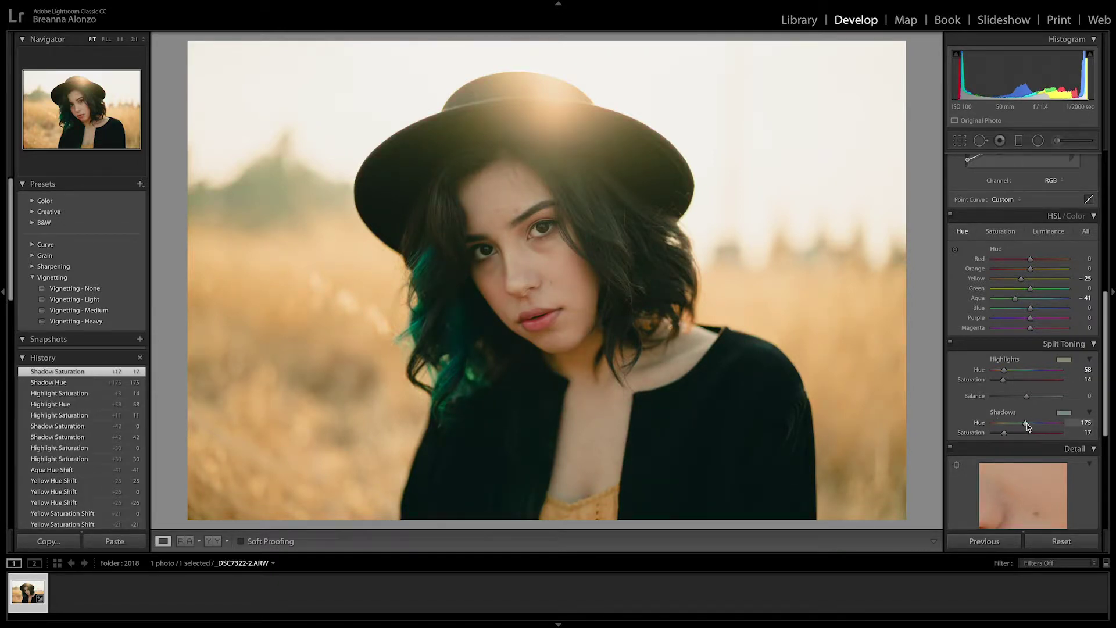
{"action": "left_click_drag", "start_coordinate": [1026, 423], "coordinate": [1038, 423]}
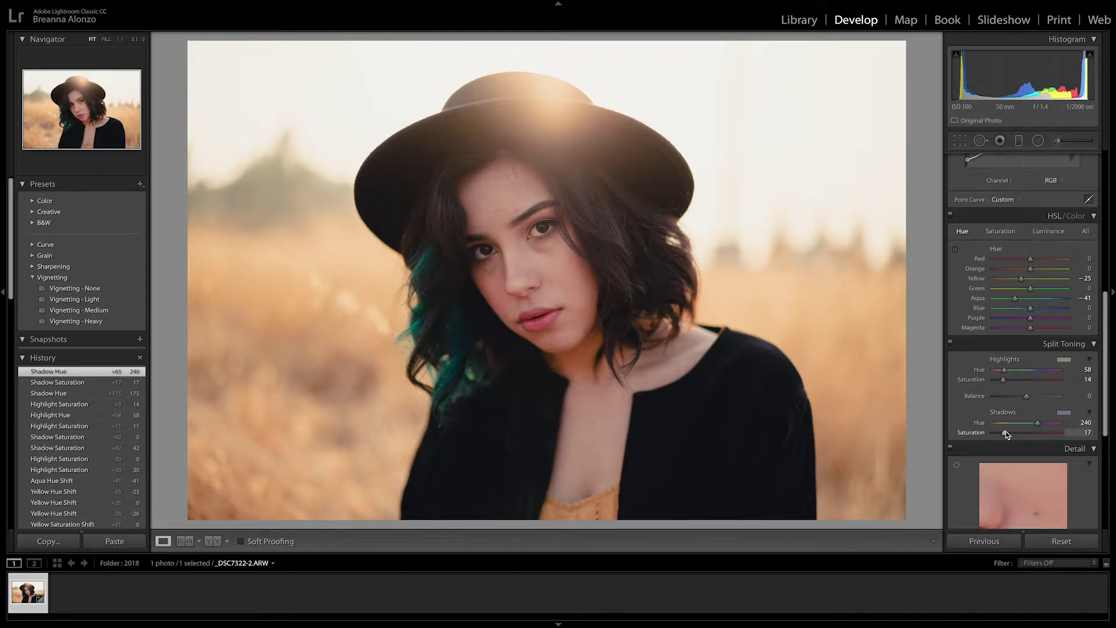
{"action": "left_click_drag", "start_coordinate": [1001, 435], "coordinate": [1000, 435]}
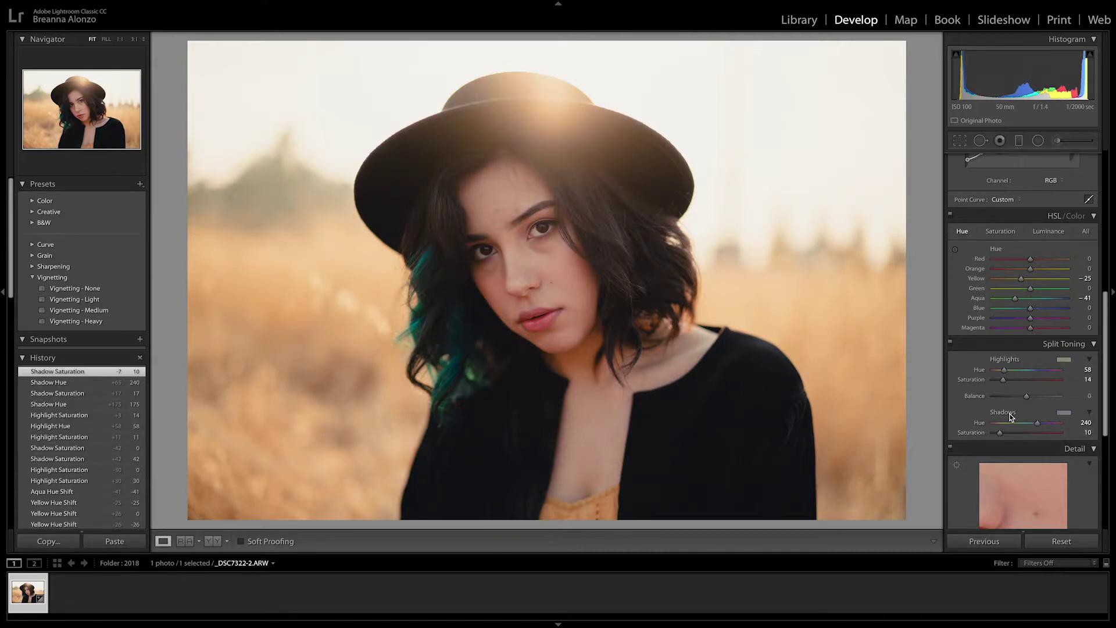
Set the sharpening amount to 65 and the radius to 1.3, and inspect the result on the face.
{"action": "scroll", "coordinate": [1009, 416], "scroll_direction": "down", "scroll_amount": 5}
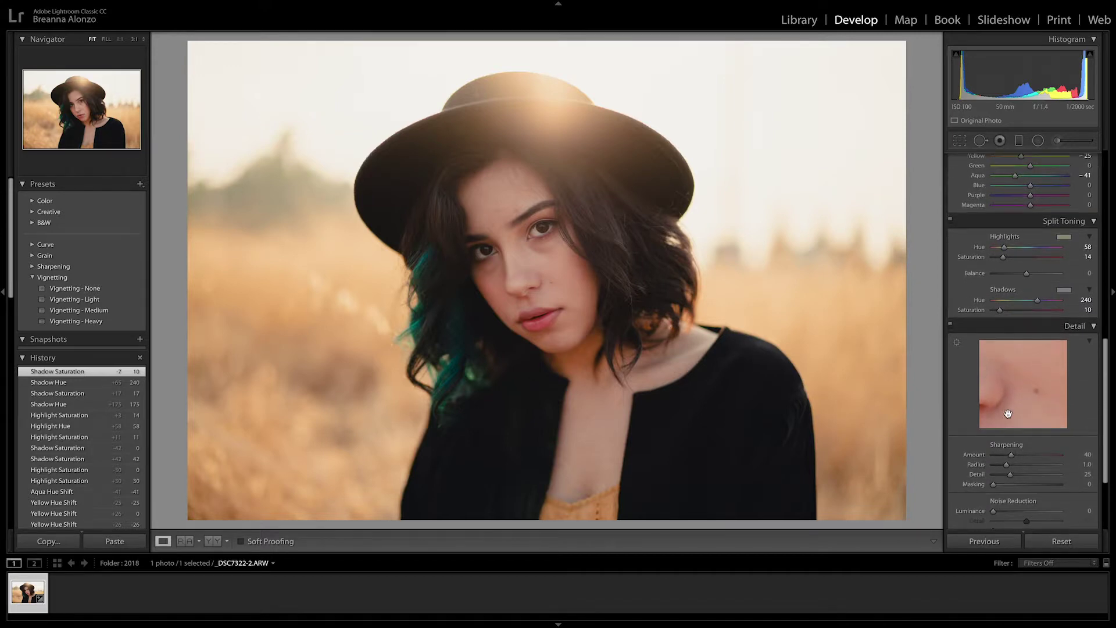
{"action": "scroll", "coordinate": [1011, 425], "scroll_direction": "down", "scroll_amount": 1}
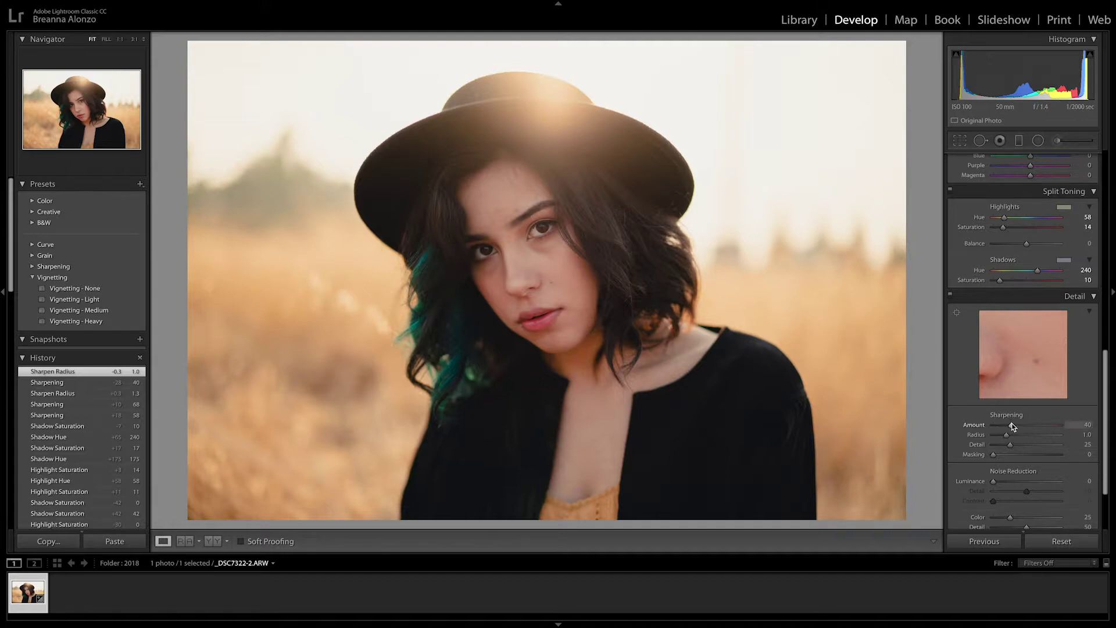
{"action": "left_click_drag", "start_coordinate": [1012, 429], "coordinate": [1024, 429]}
{"action": "left_click_drag", "start_coordinate": [1006, 435], "coordinate": [1016, 437]}
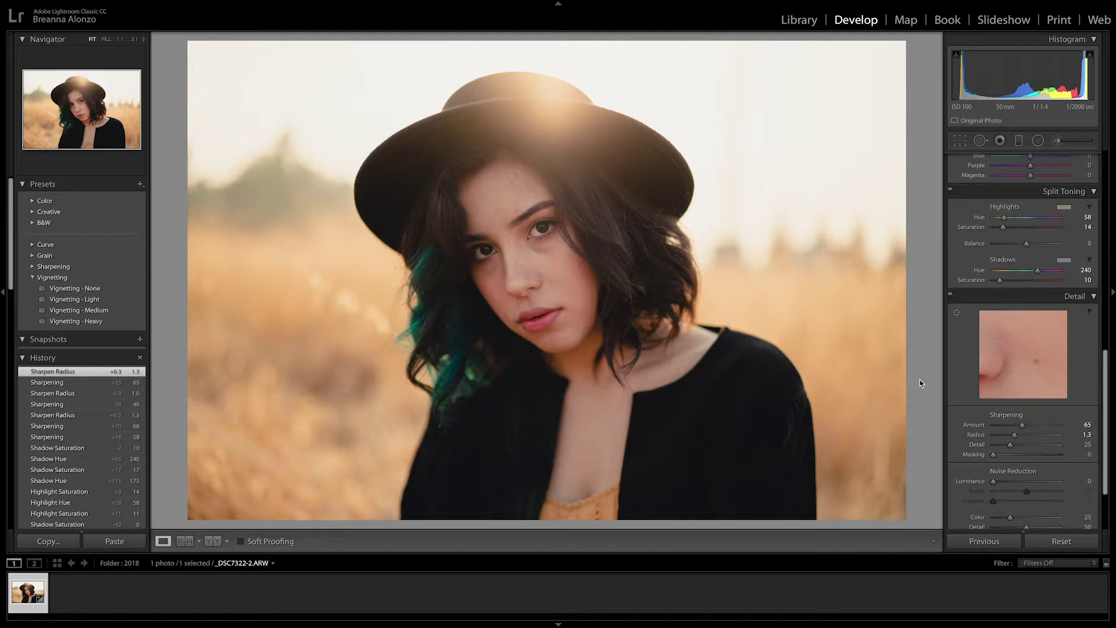
{"action": "left_click", "coordinate": [513, 240]}
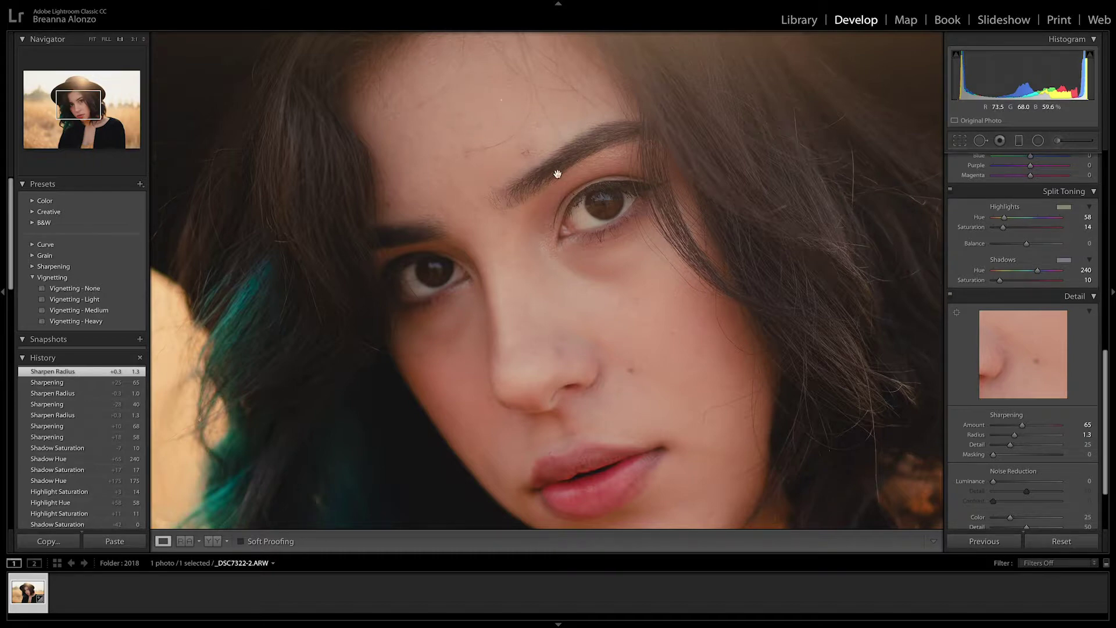
{"action": "left_click", "coordinate": [699, 196]}
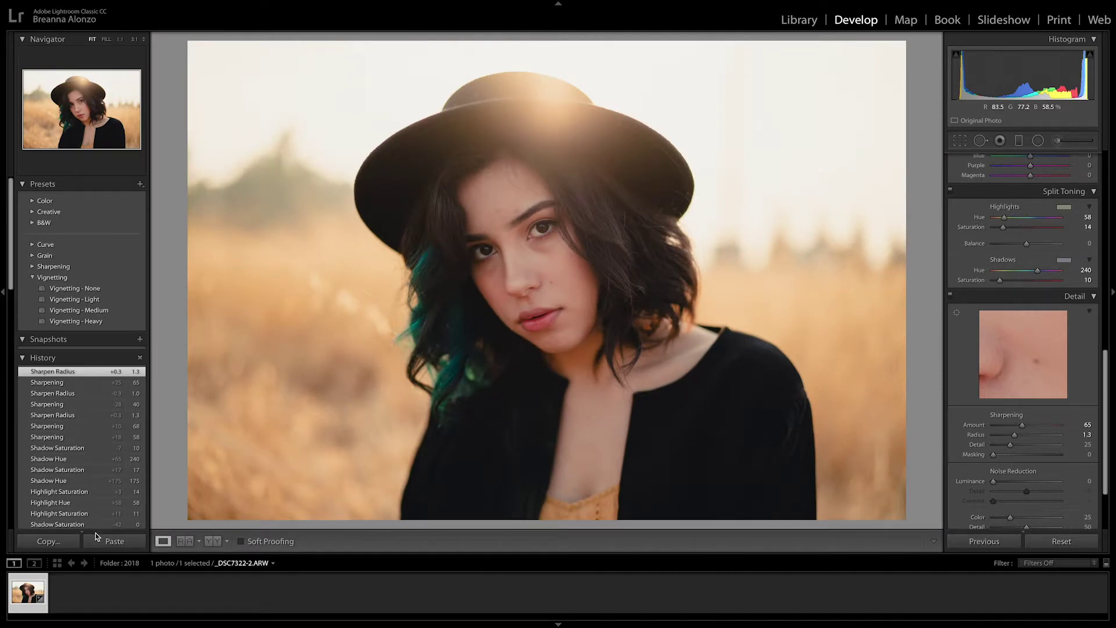
Send the edited photo from Lightroom to Adobe Photoshop CC 2019 for retouching.
{"action": "right_click", "coordinate": [24, 599]}
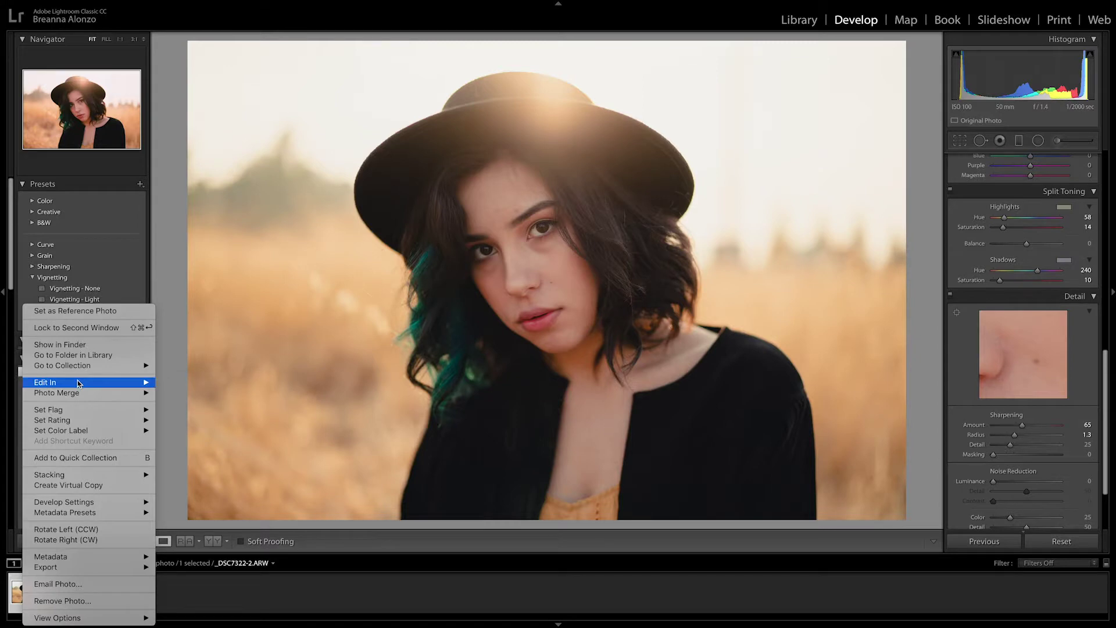
{"action": "mouse_move", "coordinate": [79, 383]}
{"action": "left_click", "coordinate": [182, 385]}
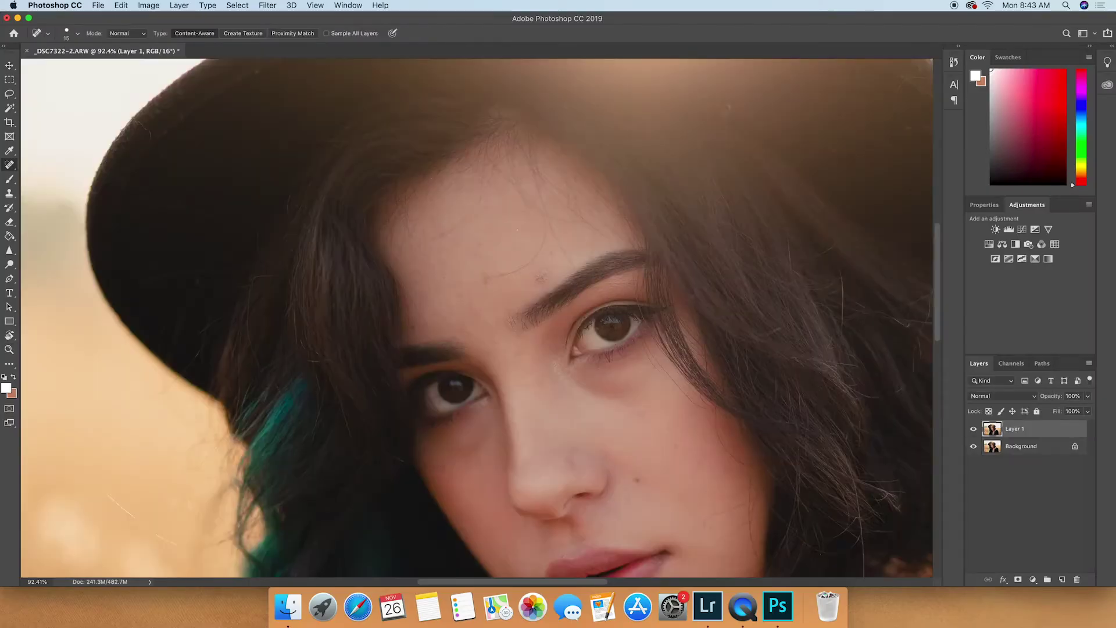
Remove stray hairs and blemishes across the forehead, face and neck on Layer 1 with the content-aware Spot Healing Brush.
{"action": "mouse_move", "coordinate": [476, 266]}
{"action": "left_mouse_down"}
{"action": "mouse_move", "coordinate": [539, 240]}
{"action": "mouse_move", "coordinate": [558, 249]}
{"action": "left_mouse_up"}
{"action": "left_click_drag", "start_coordinate": [860, 316], "coordinate": [837, 305]}
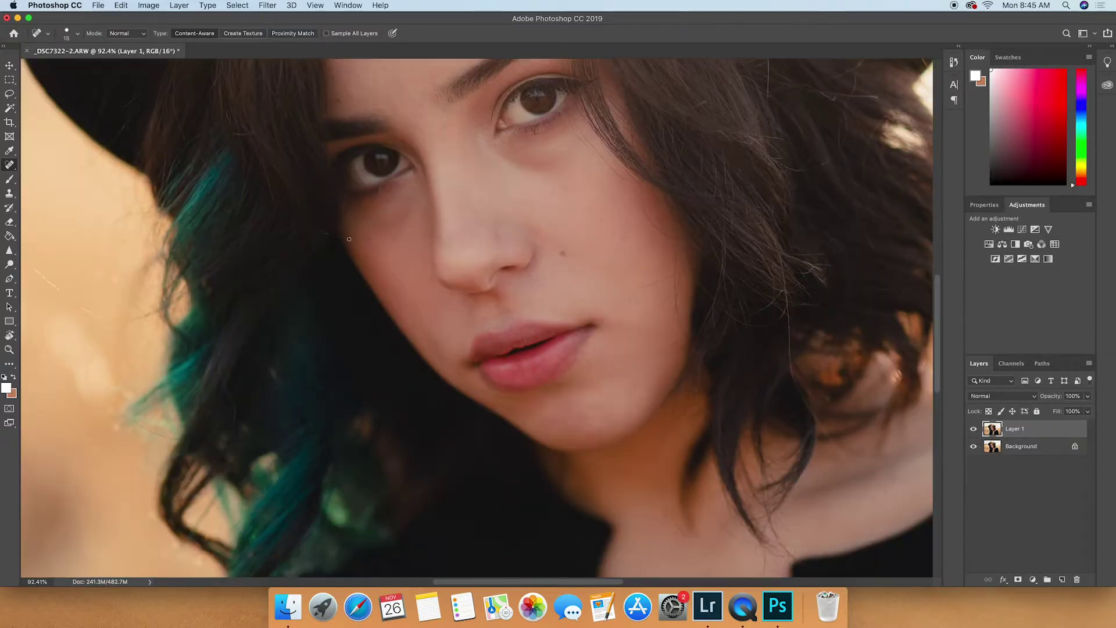
{"action": "left_click_drag", "start_coordinate": [580, 303], "coordinate": [587, 288]}
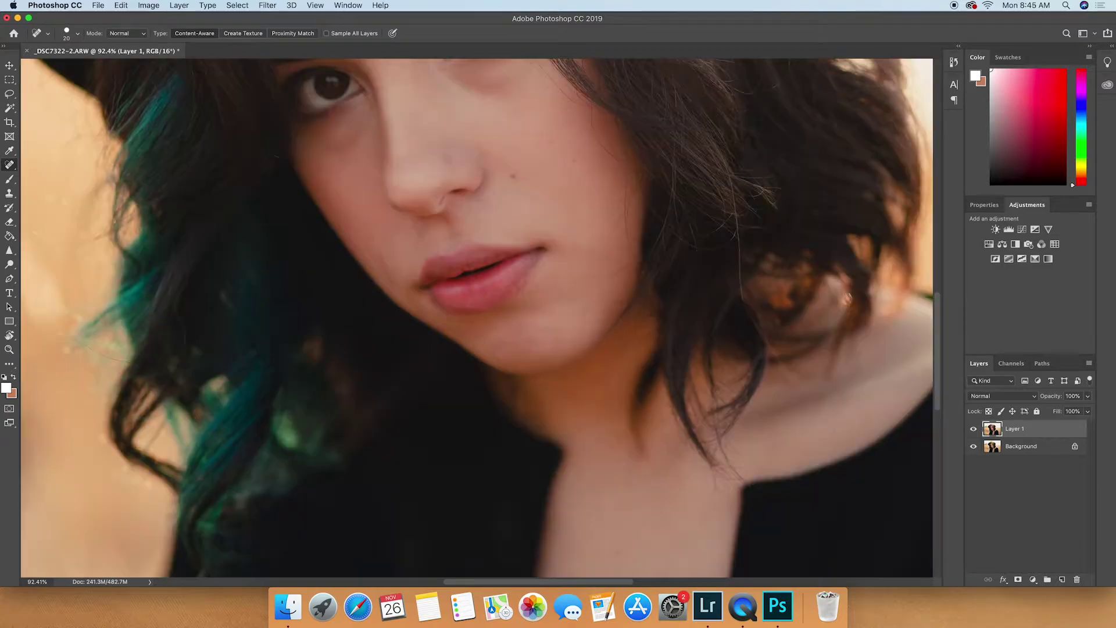
{"action": "left_click_drag", "start_coordinate": [627, 415], "coordinate": [619, 444]}
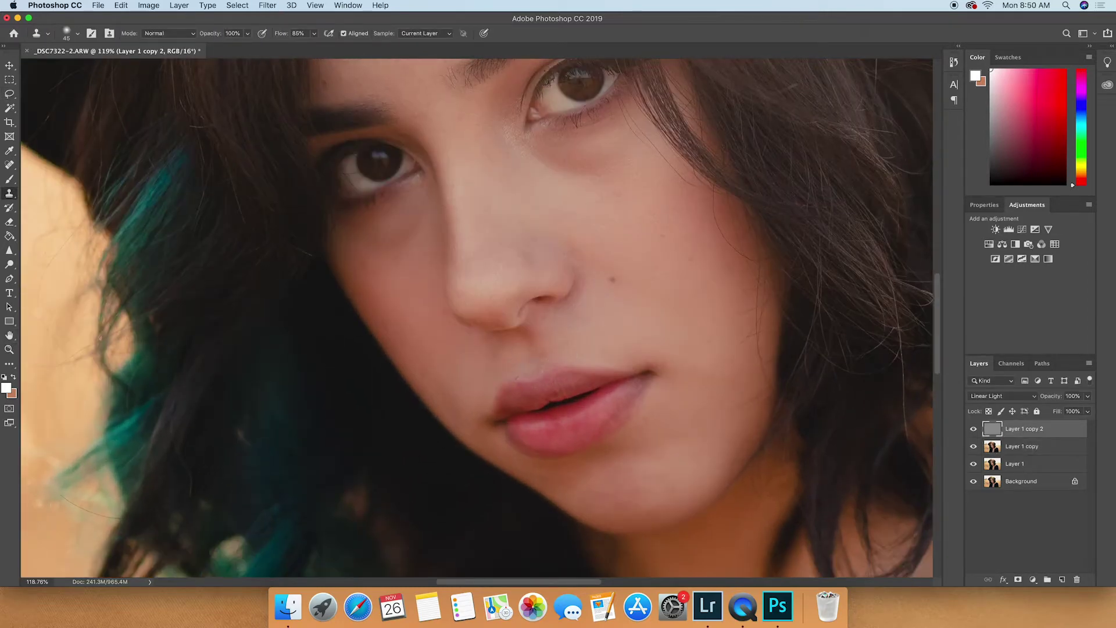
Clone out skin blemishes around the lips, chin and cheeks on Layer 1 copy 2 with the Clone Stamp at size 45.
{"action": "scroll", "coordinate": [643, 381], "scroll_direction": "up", "scroll_amount": 3}
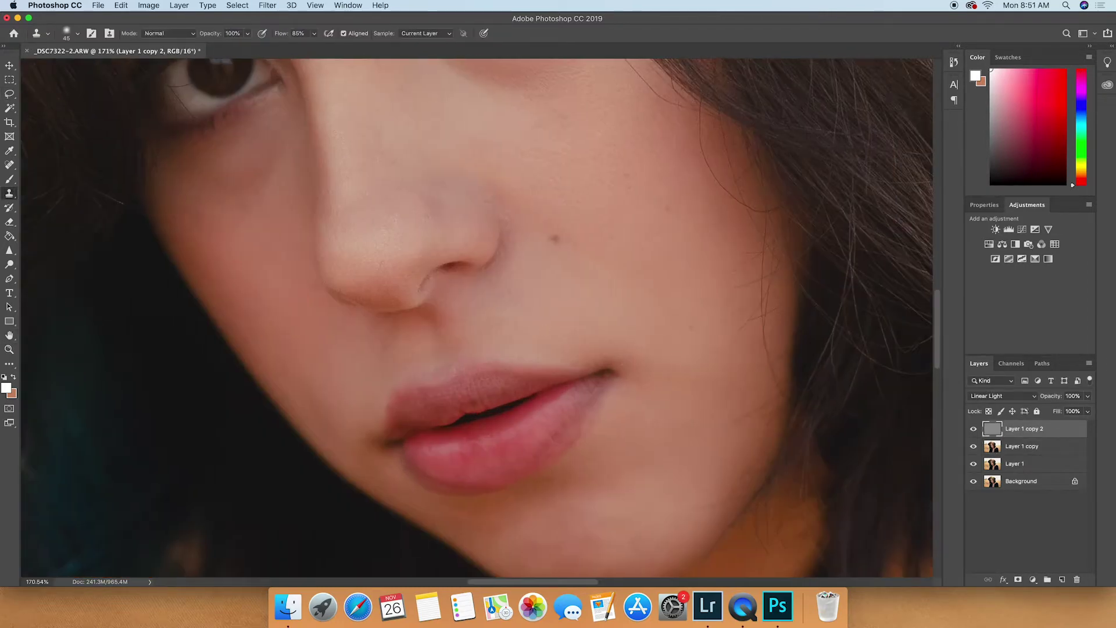
{"action": "scroll", "coordinate": [644, 381], "scroll_direction": "down", "scroll_amount": 2}
{"action": "scroll", "coordinate": [635, 399], "scroll_direction": "left", "scroll_amount": 10}
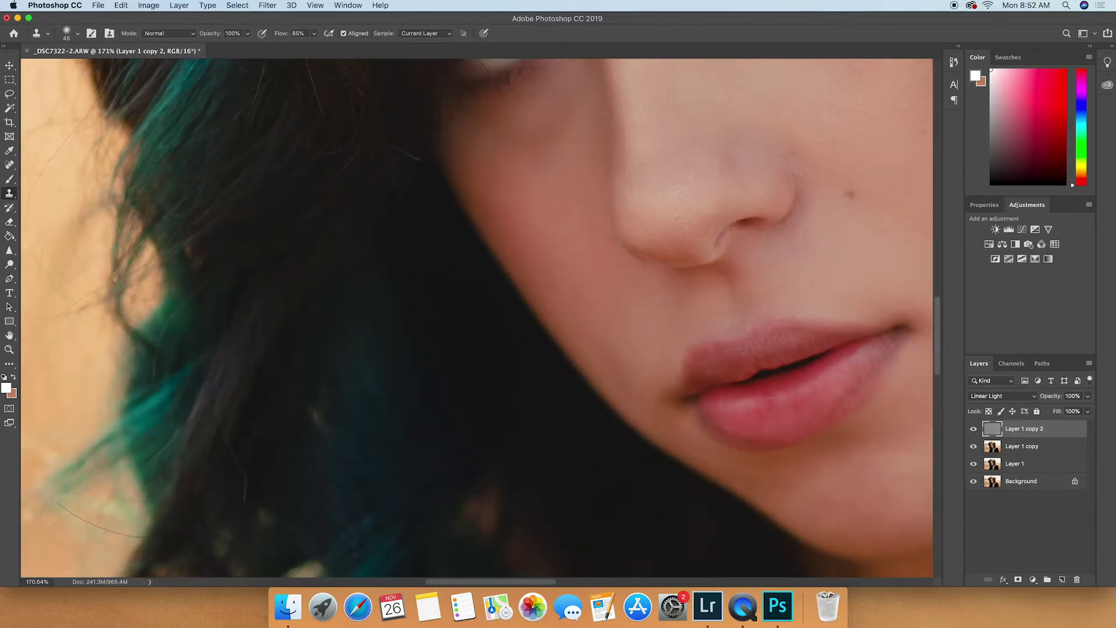
{"action": "scroll", "coordinate": [689, 328], "scroll_direction": "up", "scroll_amount": 3}
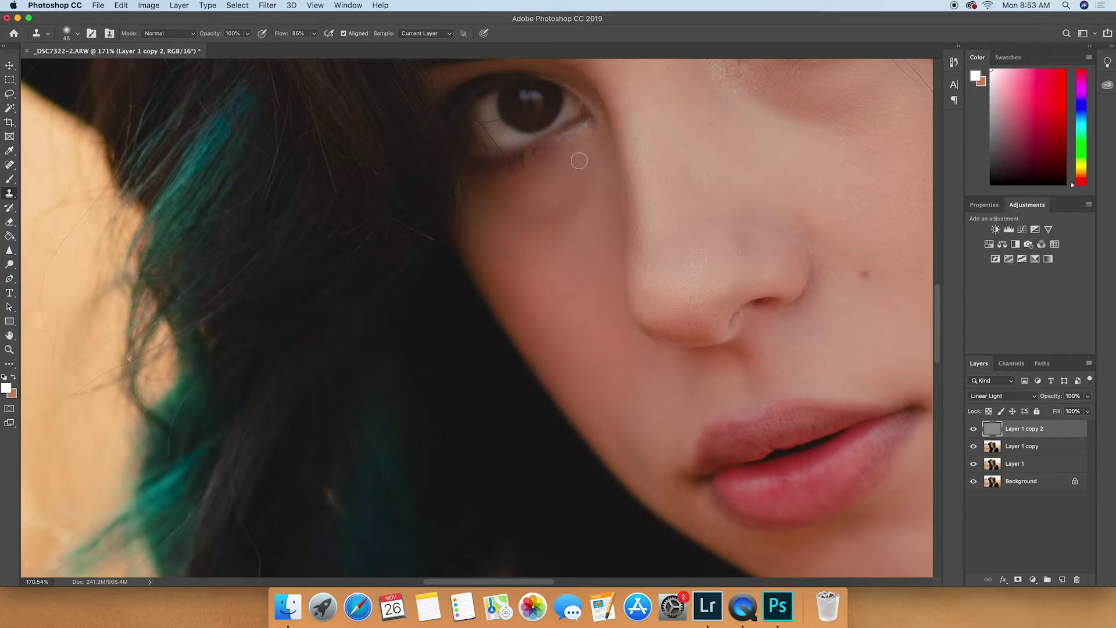
{"action": "scroll", "coordinate": [788, 275], "scroll_direction": "right", "scroll_amount": 7}
{"action": "scroll", "coordinate": [617, 367], "scroll_direction": "up", "scroll_amount": 4}
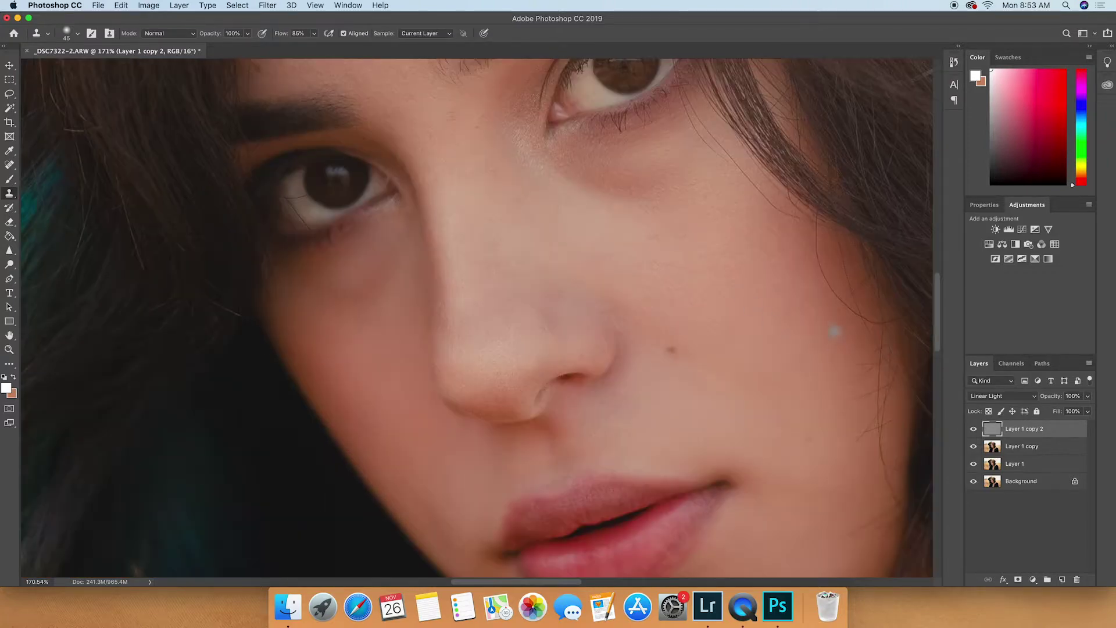
Clean up the skin texture on the nose and cheeks on Layer 1 copy 2 using a Clone Stamp brush of size 50.
{"action": "scroll", "coordinate": [639, 296], "scroll_direction": "up", "scroll_amount": 2}
{"action": "scroll", "coordinate": [639, 296], "scroll_direction": "right", "scroll_amount": 1}
{"action": "key", "text": "bracketright"}
{"action": "scroll", "coordinate": [610, 343], "scroll_direction": "up", "scroll_amount": 1}
{"action": "scroll", "coordinate": [610, 343], "scroll_direction": "left", "scroll_amount": 3}
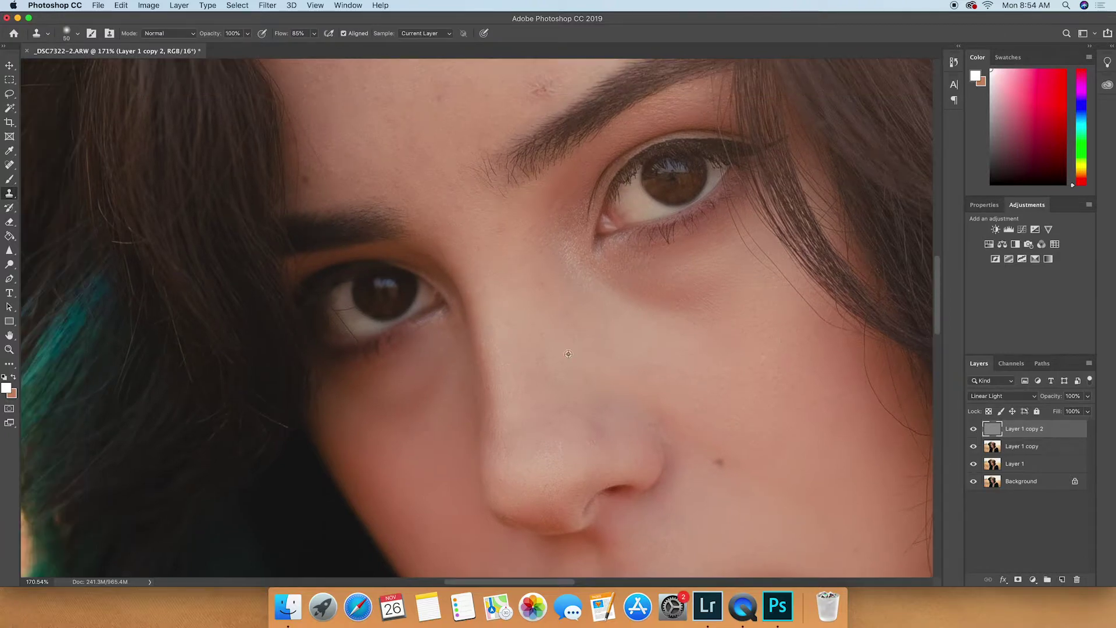
{"action": "scroll", "coordinate": [610, 343], "scroll_direction": "down", "scroll_amount": 2}
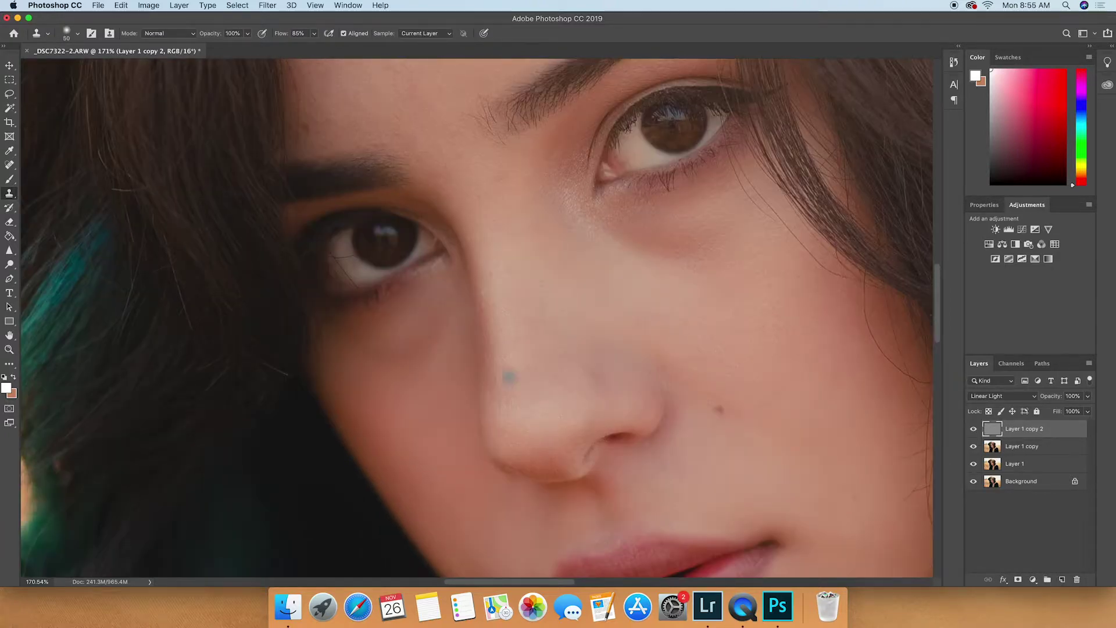
{"action": "scroll", "coordinate": [509, 364], "scroll_direction": "up", "scroll_amount": 4}
{"action": "scroll", "coordinate": [509, 364], "scroll_direction": "left", "scroll_amount": 2}
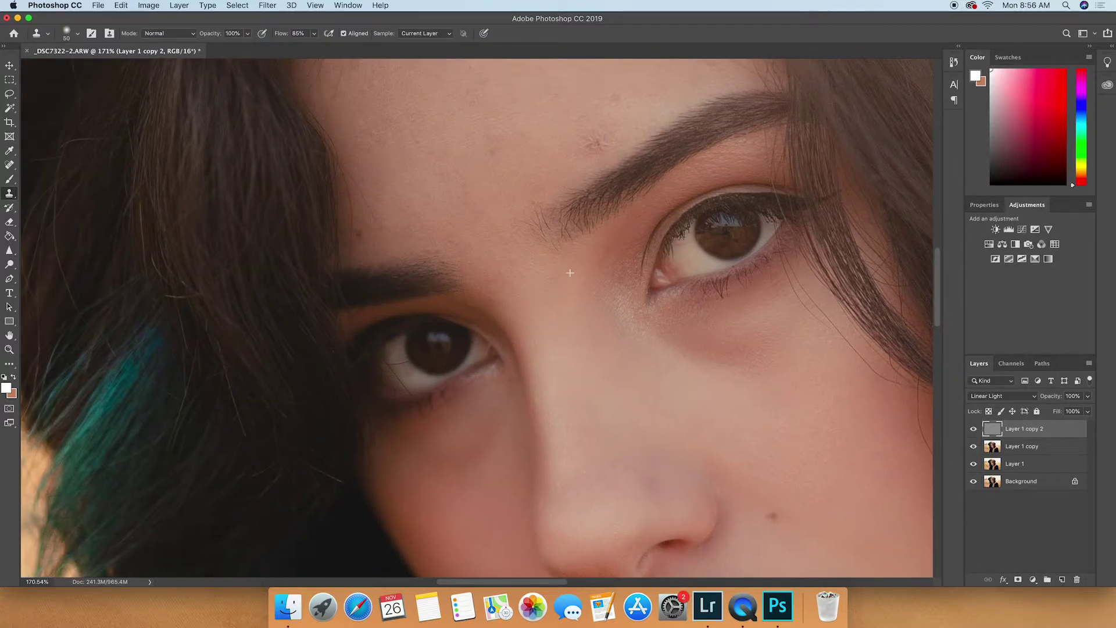
Clone away the remaining texture marks on the forehead and between the eyebrows on Layer 1 copy 2.
{"action": "scroll", "coordinate": [515, 338], "scroll_direction": "down", "scroll_amount": 3}
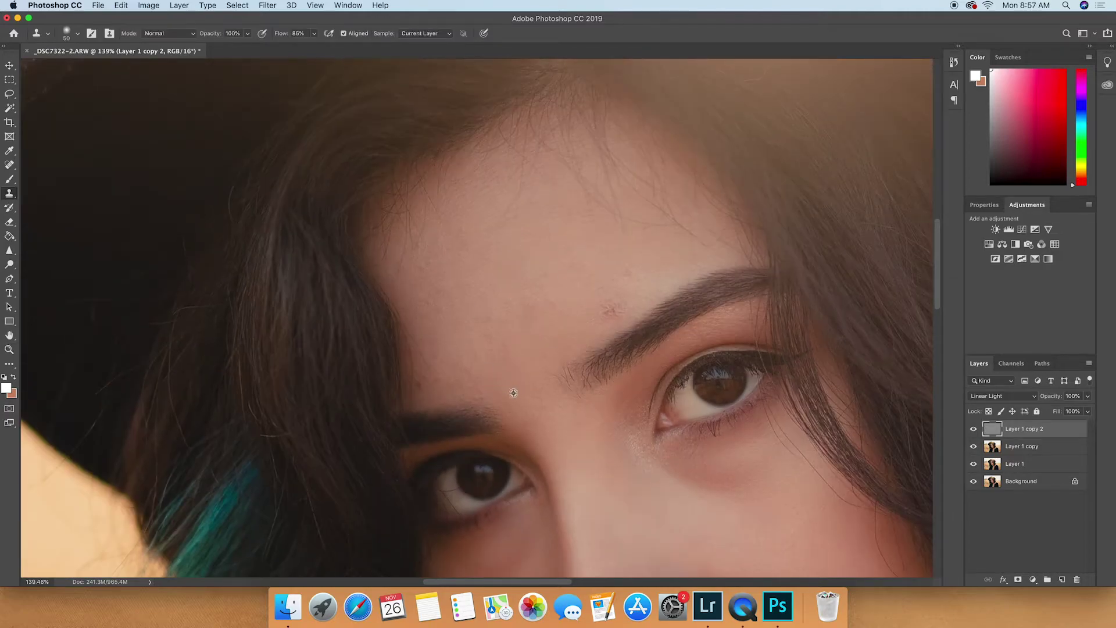
{"action": "scroll", "coordinate": [460, 281], "scroll_direction": "down", "scroll_amount": 2}
{"action": "scroll", "coordinate": [469, 411], "scroll_direction": "up", "scroll_amount": 2}
{"action": "scroll", "coordinate": [508, 384], "scroll_direction": "down", "scroll_amount": 4}
{"action": "scroll", "coordinate": [627, 331], "scroll_direction": "up", "scroll_amount": 4}
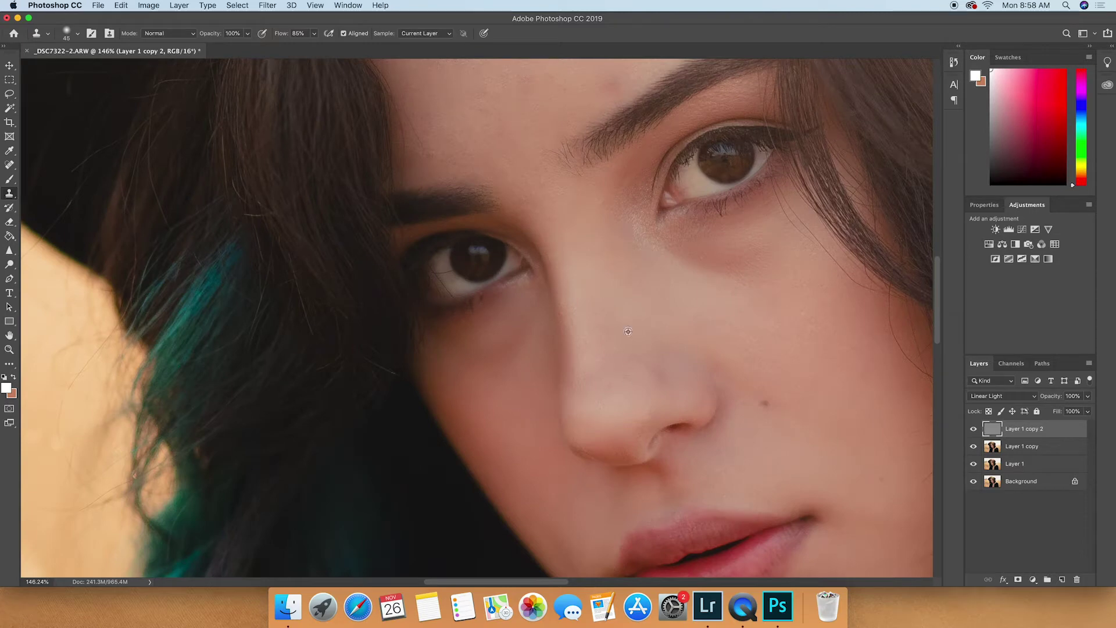
Even out the forehead's skin tones on Layer 1 copy with the sampled Healing Brush at size 40.
{"action": "scroll", "coordinate": [603, 324], "scroll_direction": "down", "scroll_amount": 3}
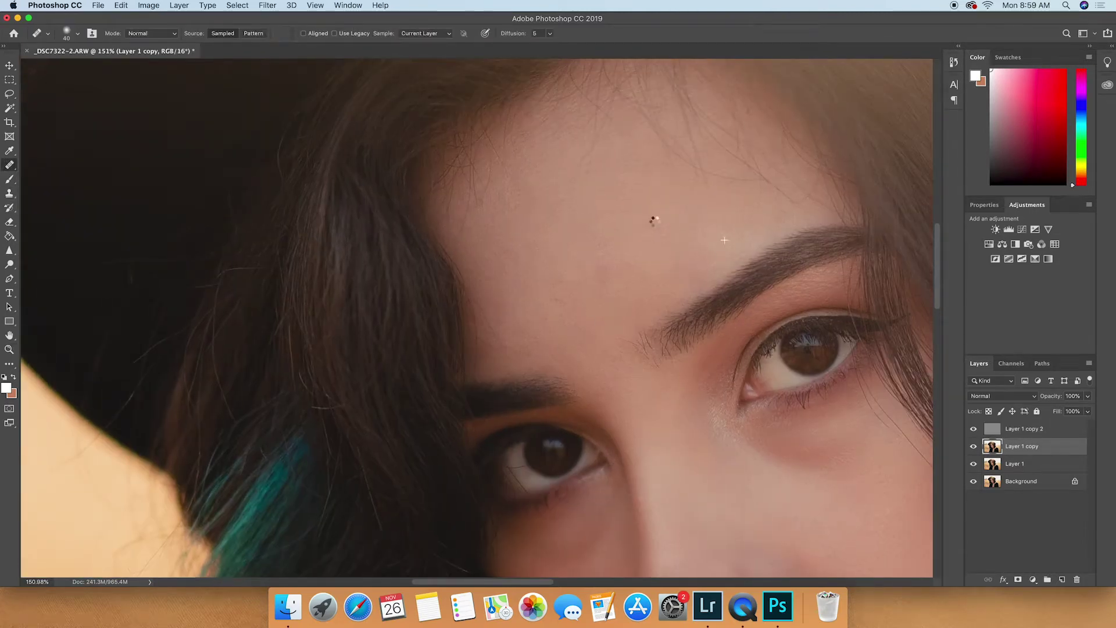
{"action": "left_click", "coordinate": [653, 221]}
{"action": "scroll", "coordinate": [562, 180], "scroll_direction": "up", "scroll_amount": 1}
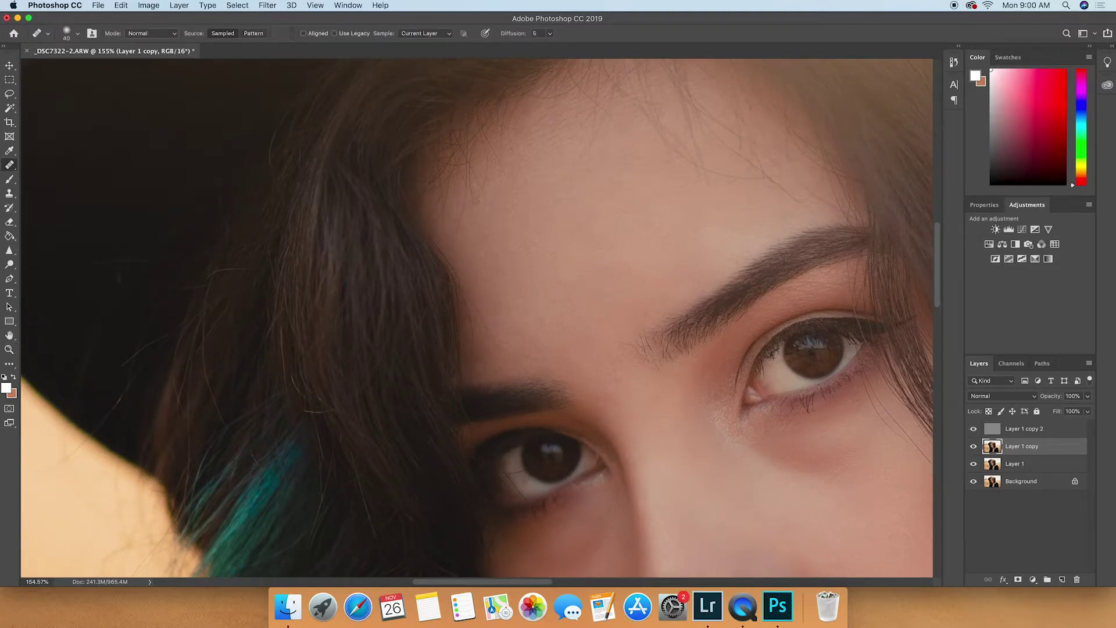
Return to Layer 1 copy 2 and refine the skin texture on the nose and cheeks with the Clone Stamp.
{"action": "key", "text": "alt+bracketright"}
{"action": "key", "text": "s"}
{"action": "key", "text": "bracketright"}
{"action": "scroll", "coordinate": [663, 331], "scroll_direction": "down", "scroll_amount": 5}
{"action": "scroll", "coordinate": [662, 331], "scroll_direction": "right", "scroll_amount": 3}
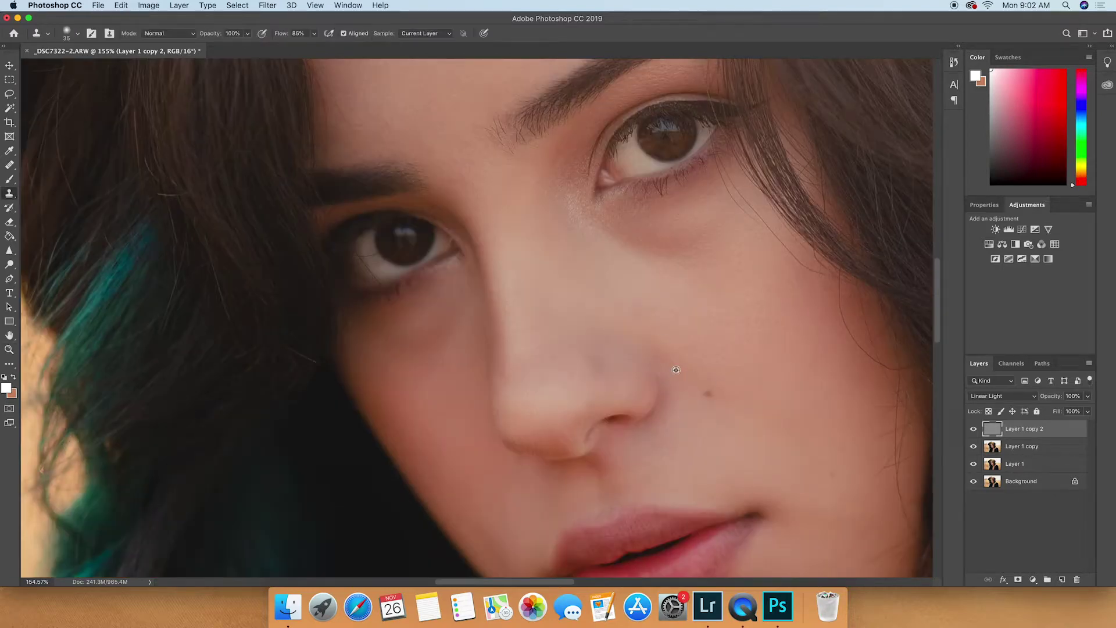
{"action": "scroll", "coordinate": [477, 317], "scroll_direction": "down", "scroll_amount": 3}
{"action": "scroll", "coordinate": [477, 317], "scroll_direction": "down", "scroll_amount": 3}
{"action": "scroll", "coordinate": [477, 317], "scroll_direction": "up", "scroll_amount": 3}
Soften the under-eye shadows on Layer 1 copy with the Healing Brush at size 70, sampling nearby cheek skin.
{"action": "key", "text": "alt+bracketleft"}
{"action": "key", "text": "z"}
{"action": "scroll", "coordinate": [28, 157], "scroll_direction": "down", "scroll_amount": 2}
{"action": "key", "text": "j"}
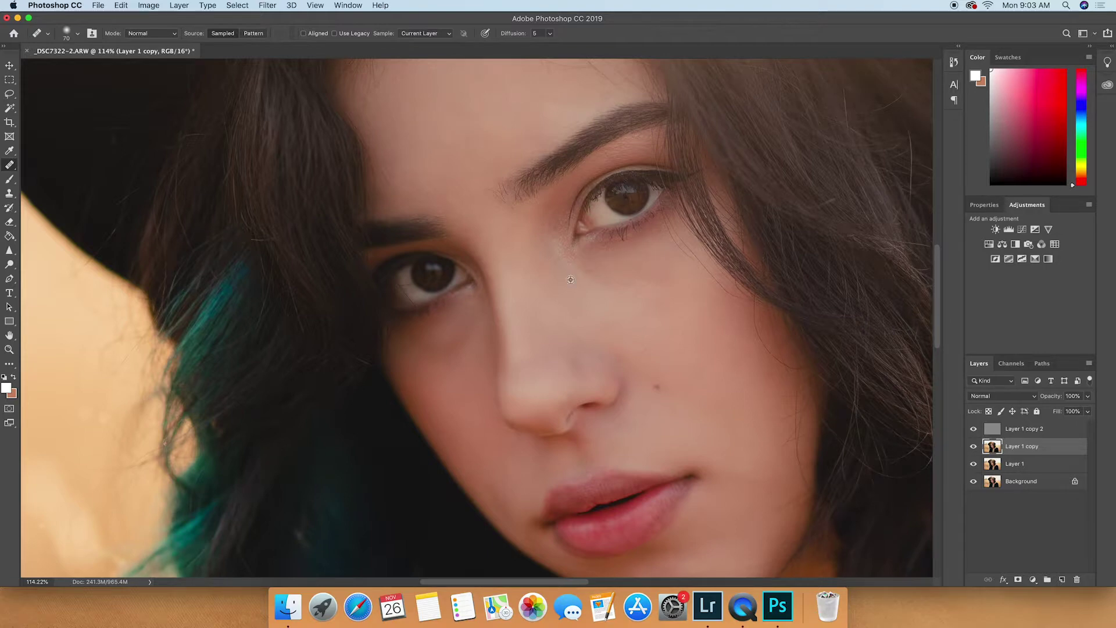
{"action": "left_click", "coordinate": [651, 264], "text": "alt"}
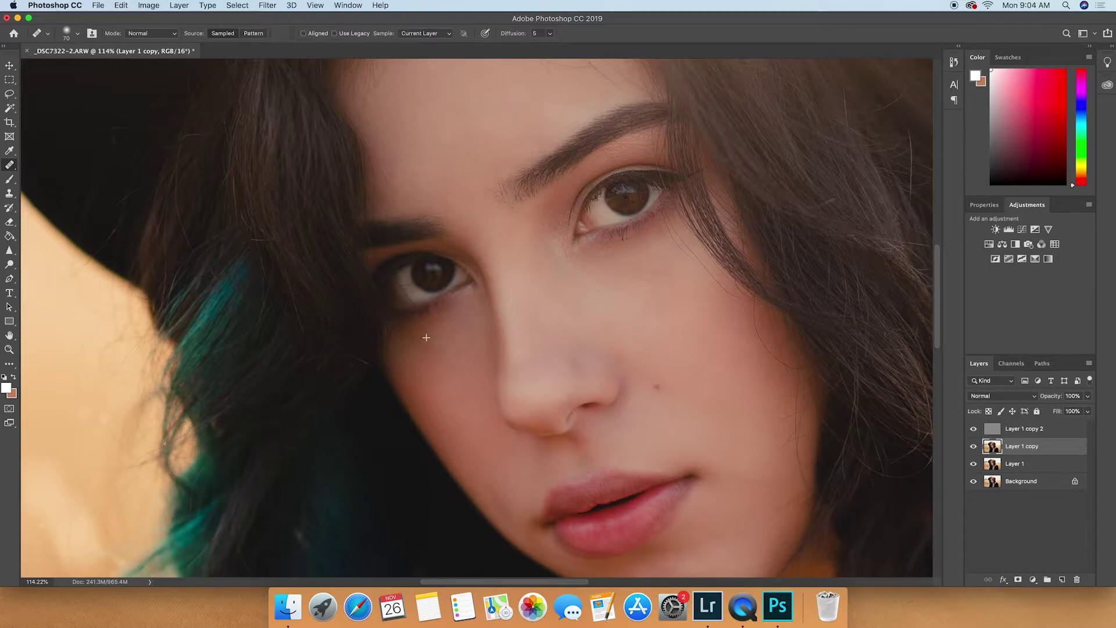
{"action": "scroll", "coordinate": [431, 346], "scroll_direction": "down", "scroll_amount": 3}
{"action": "scroll", "coordinate": [557, 284], "scroll_direction": "right", "scroll_amount": 1}
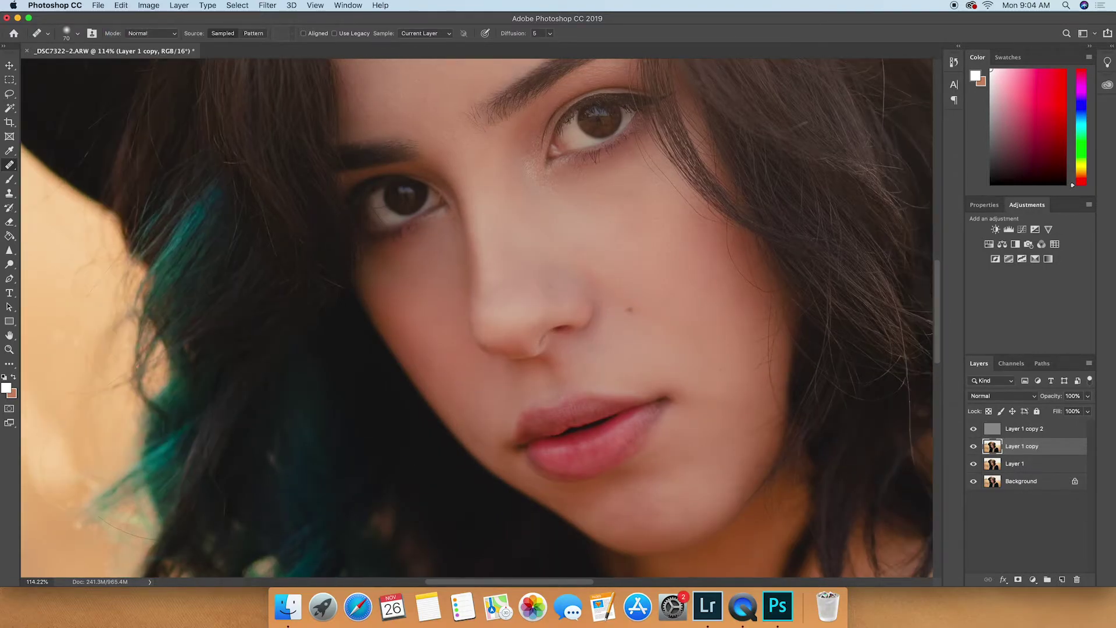
Touch up the texture of the lower face on Layer 1 copy 2 with the Clone Stamp at size 45.
{"action": "scroll", "coordinate": [558, 285], "scroll_direction": "down", "scroll_amount": 3}
{"action": "scroll", "coordinate": [557, 285], "scroll_direction": "up", "scroll_amount": 2}
{"action": "key", "text": "s"}
{"action": "key", "text": "alt+bracketright"}
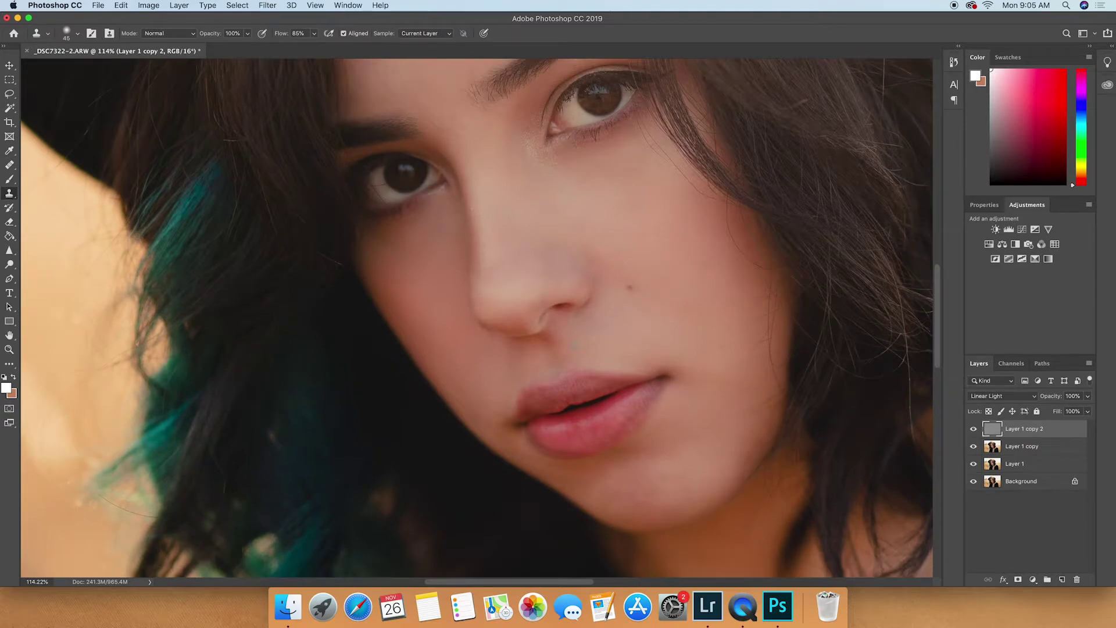
{"action": "scroll", "coordinate": [491, 382], "scroll_direction": "up", "scroll_amount": 5}
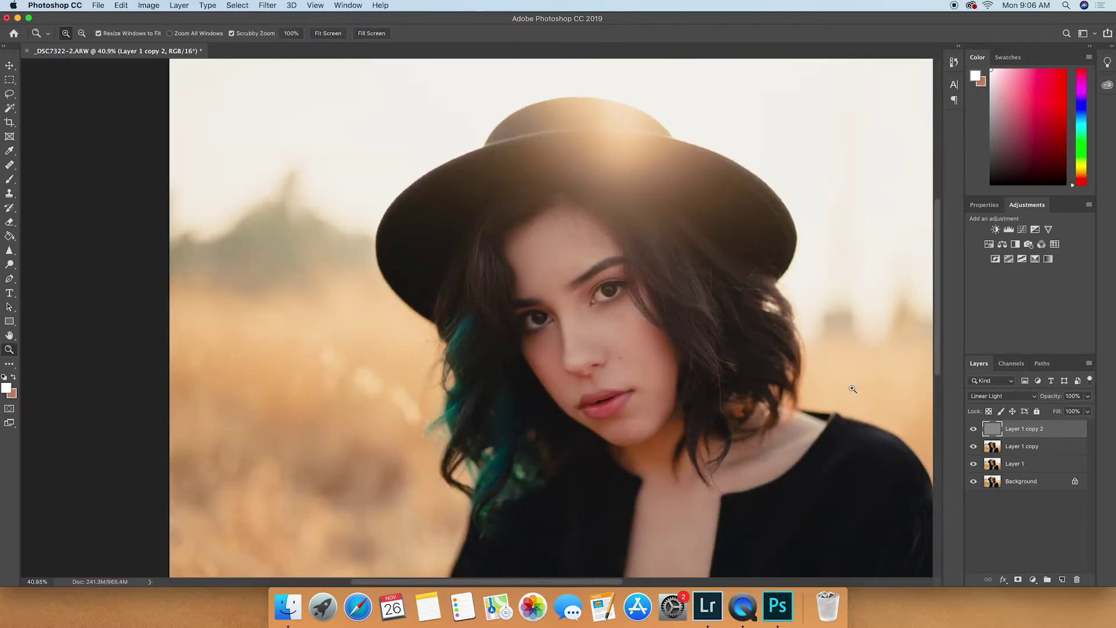
Brighten the eyes through a black-masked Curves adjustment layer and go over them with the Sharpen tool at 50% strength.
{"action": "left_click", "coordinate": [1034, 229]}
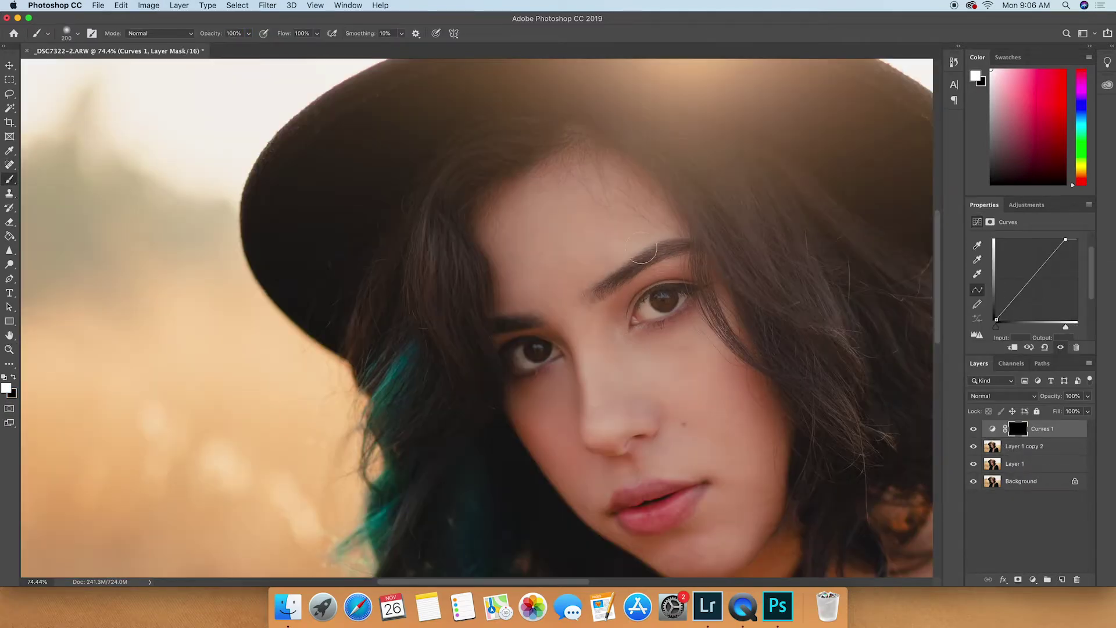
{"action": "key", "text": "j"}
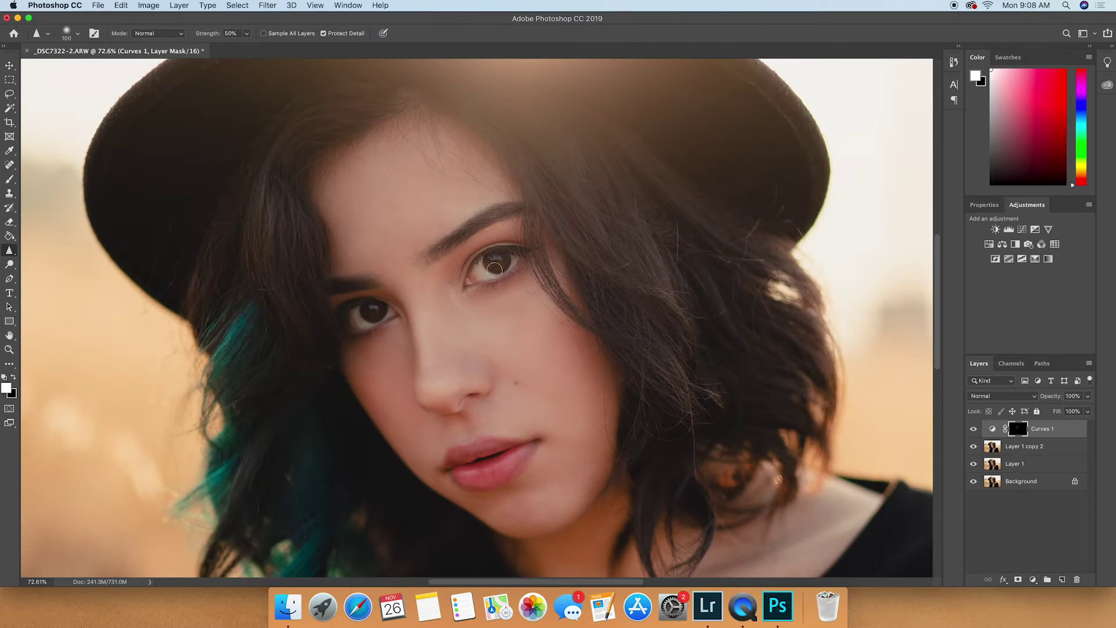
Check the whole retouched portrait and save it back to Lightroom.
{"action": "key", "text": "z"}
{"action": "left_click_drag", "start_coordinate": [572, 354], "coordinate": [526, 370]}
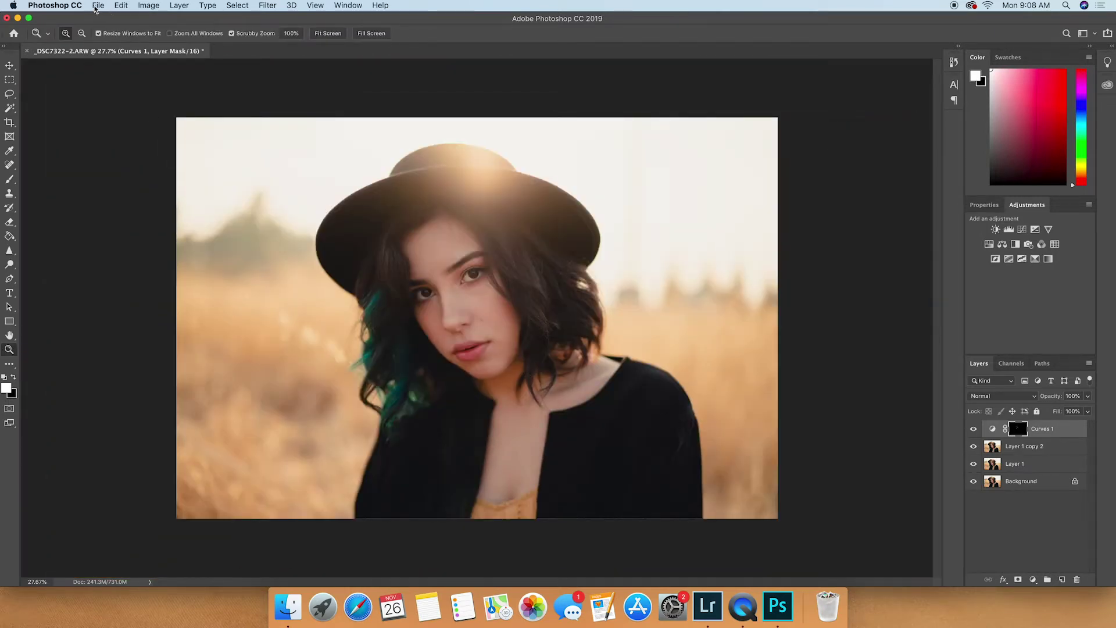
{"action": "left_click", "coordinate": [97, 6]}
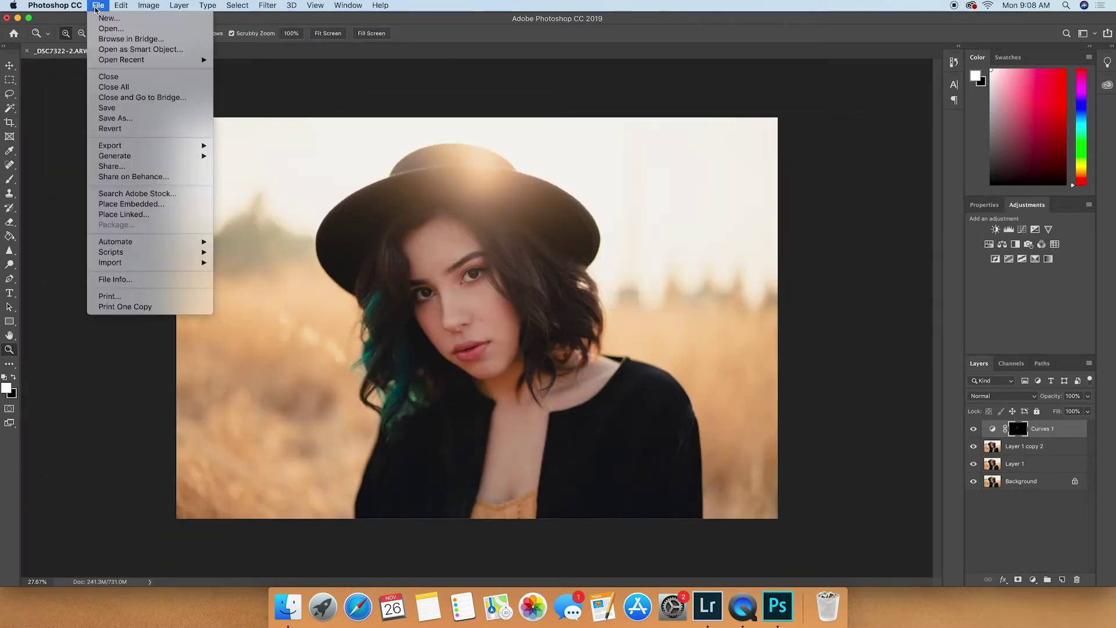
{"action": "left_click", "coordinate": [125, 108]}
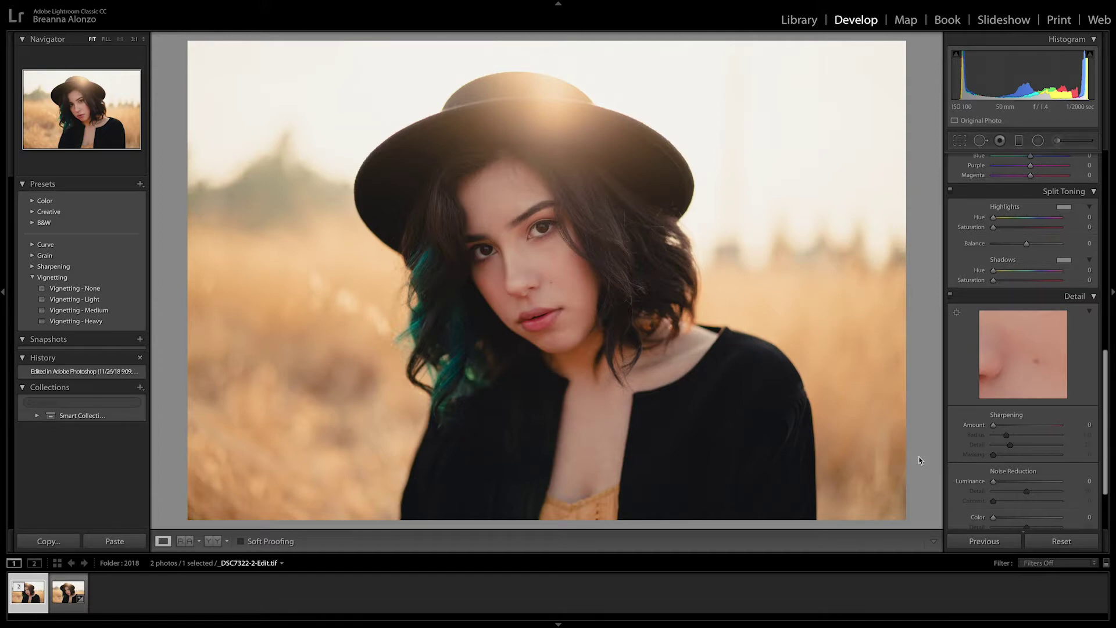
Compare the retouched TIFF with the unretouched raw photo in Lightroom.
{"action": "key", "text": "Right"}
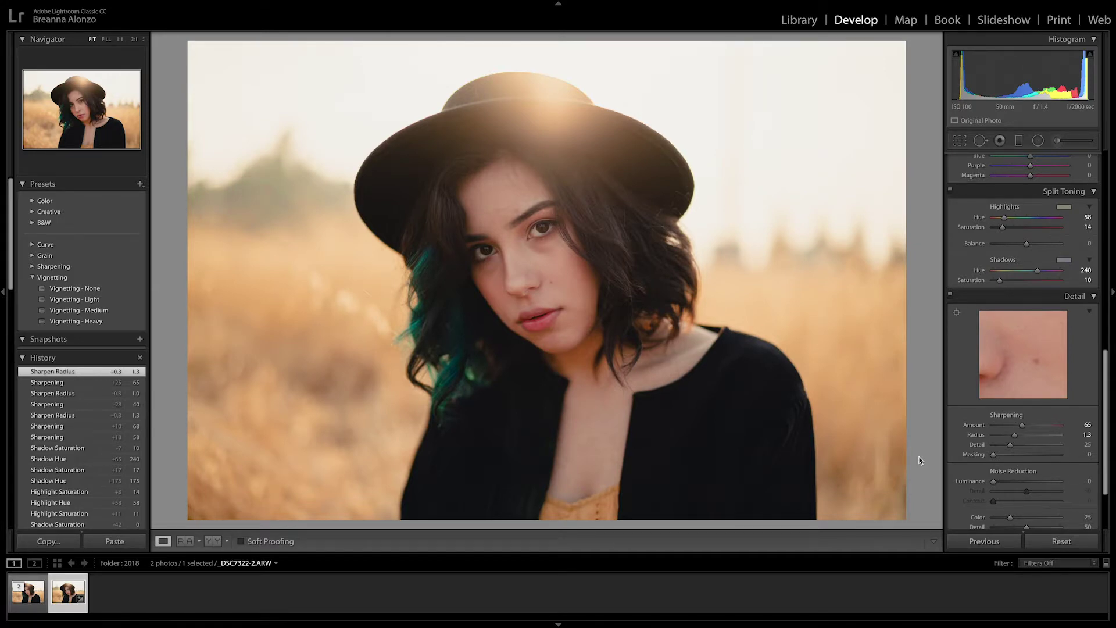
{"action": "key", "text": "Left"}
Raise the exposure of the retouched TIFF to +0.45.
{"action": "scroll", "coordinate": [995, 418], "scroll_direction": "up", "scroll_amount": 3}
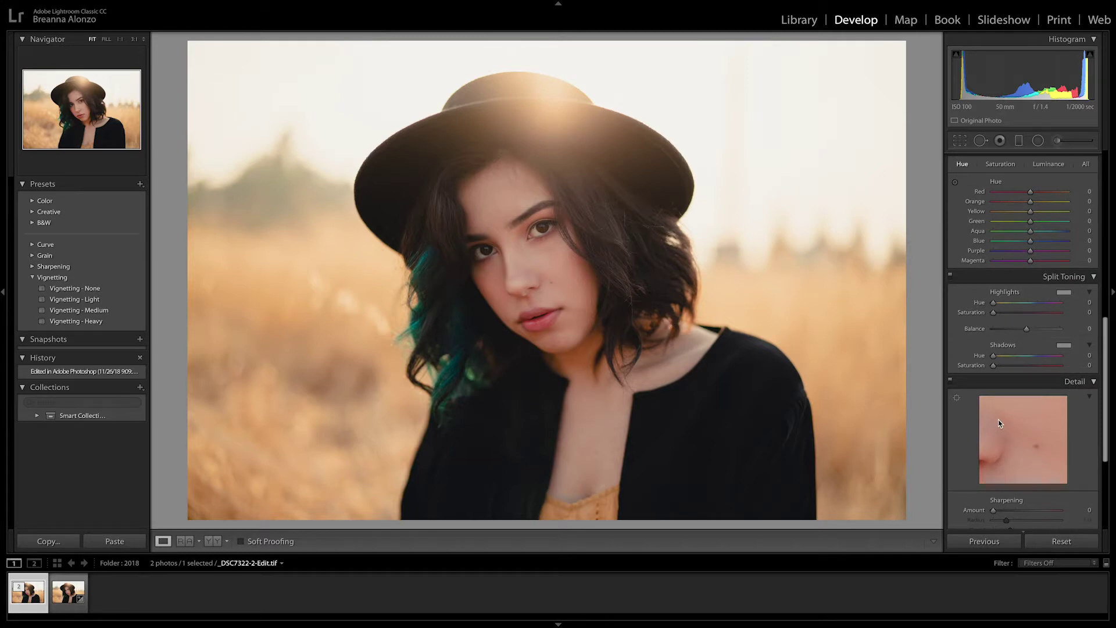
{"action": "scroll", "coordinate": [998, 420], "scroll_direction": "up", "scroll_amount": 8}
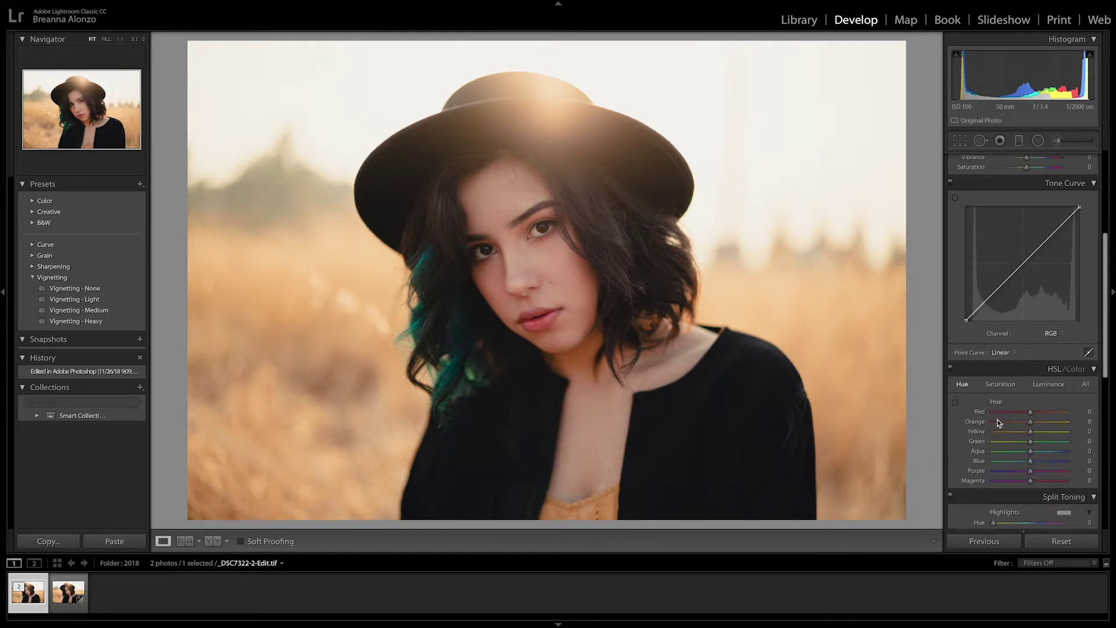
{"action": "scroll", "coordinate": [998, 390], "scroll_direction": "up", "scroll_amount": 7}
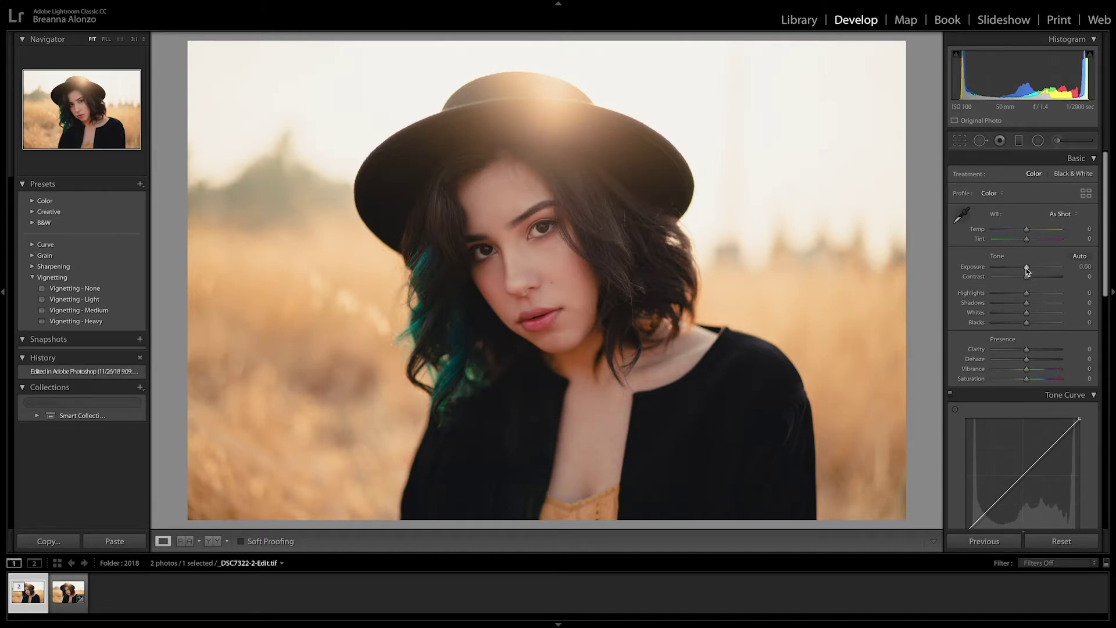
{"action": "left_click_drag", "start_coordinate": [1026, 267], "coordinate": [1028, 267]}
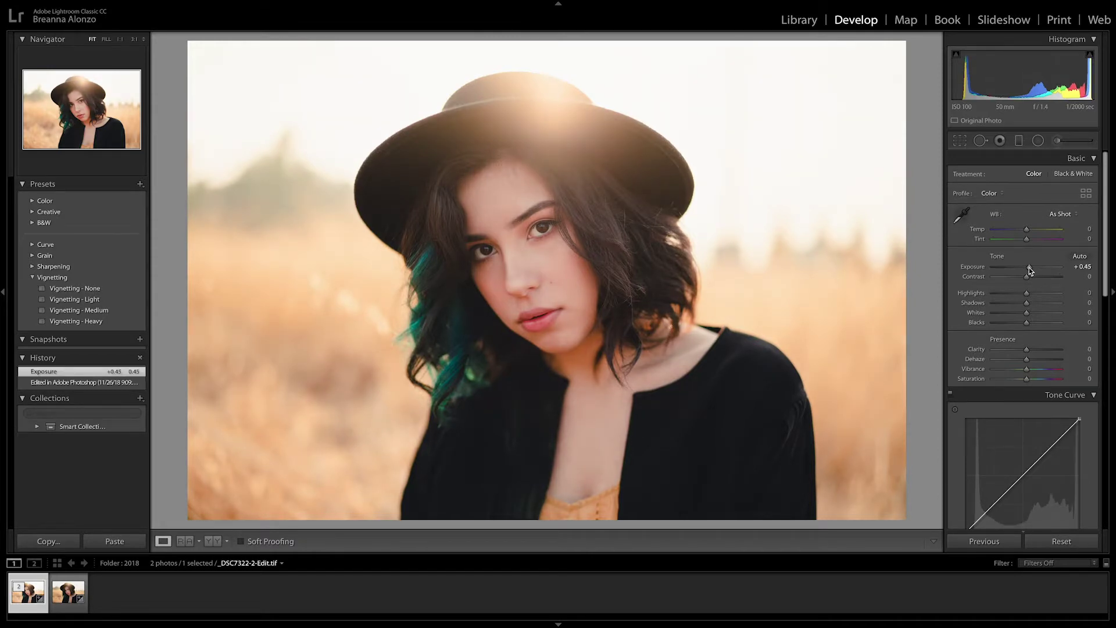
Set the highlights to -15, shadows to +11, whites to +29 and blacks to -13.
{"action": "left_click_drag", "start_coordinate": [1026, 294], "coordinate": [1023, 294]}
{"action": "left_click_drag", "start_coordinate": [1024, 298], "coordinate": [1029, 301]}
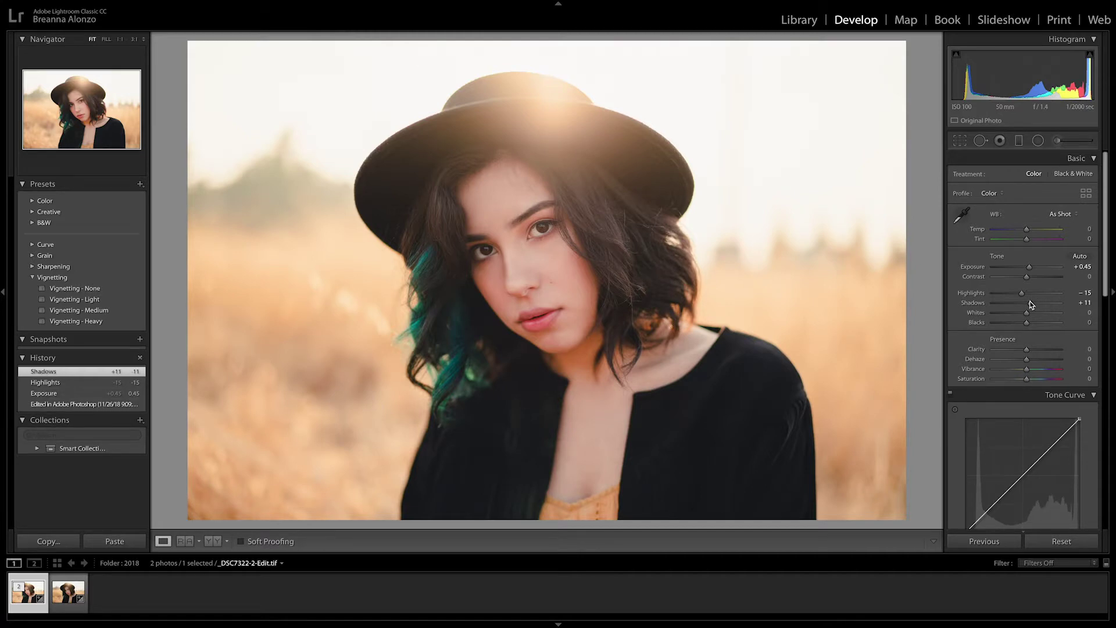
{"action": "left_click_drag", "start_coordinate": [1028, 314], "coordinate": [1037, 313]}
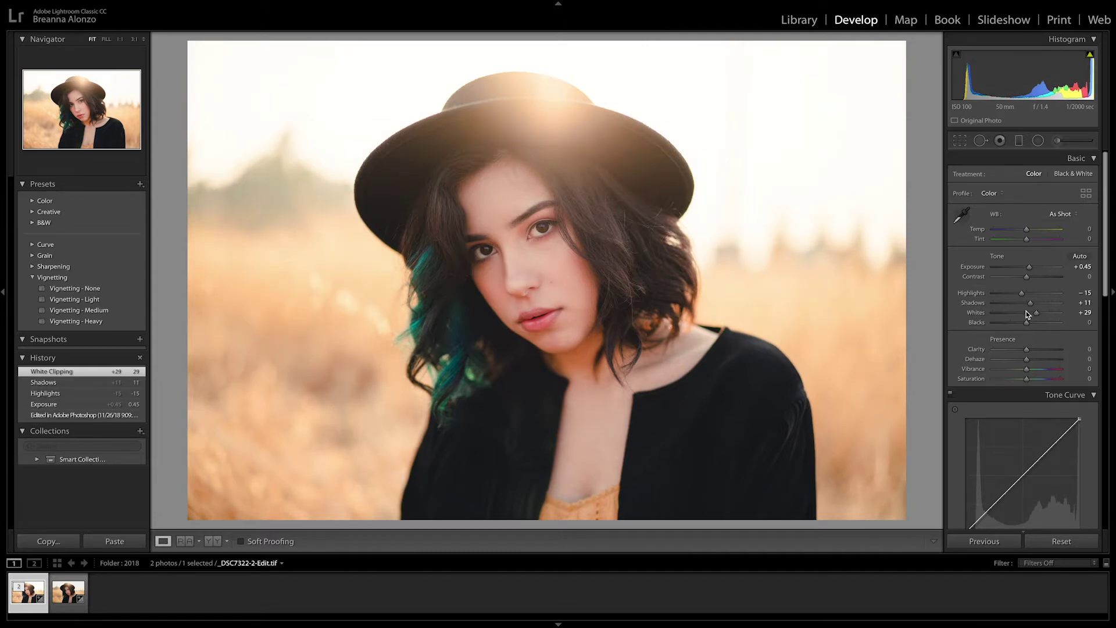
{"action": "left_click_drag", "start_coordinate": [1027, 323], "coordinate": [1023, 323]}
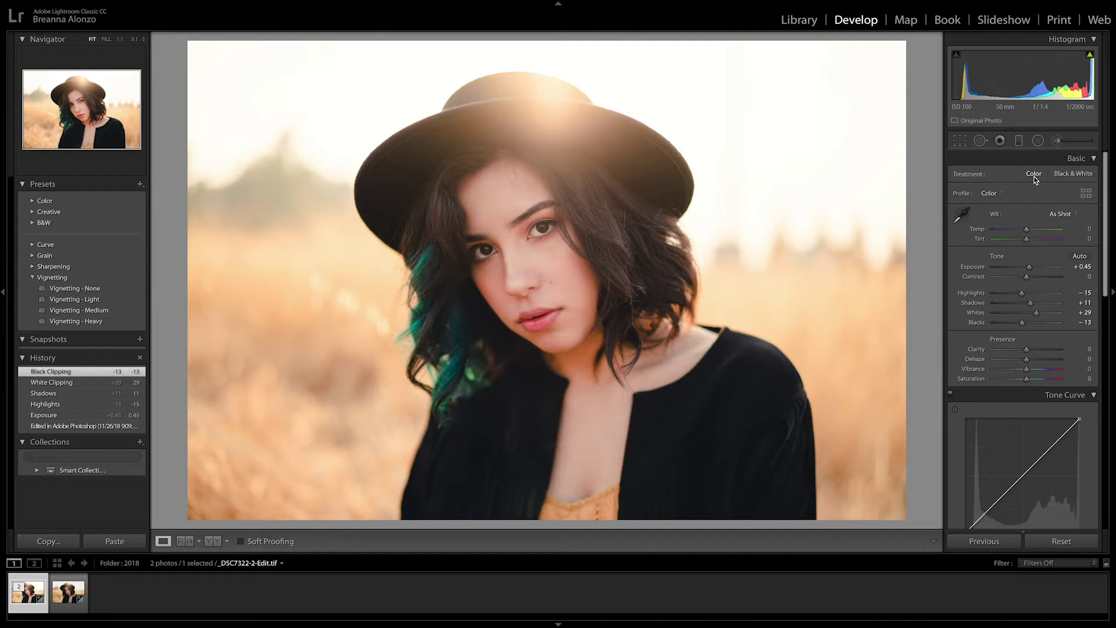
Paint over both eyes with the Adjustment Brush at size 5.0.
{"action": "left_click", "coordinate": [543, 229]}
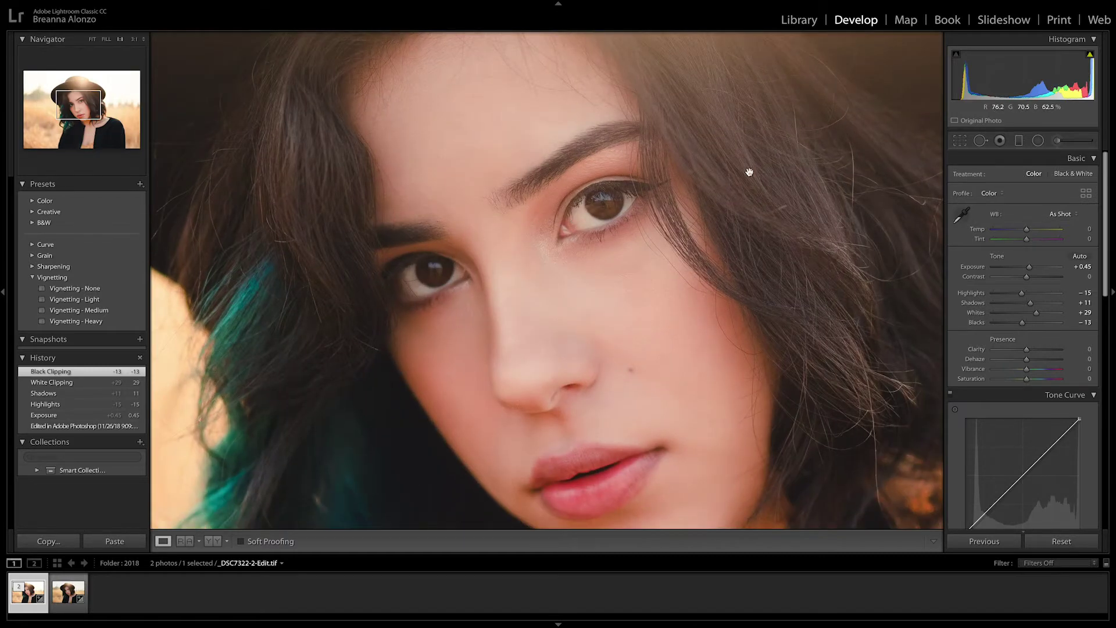
{"action": "left_click", "coordinate": [1056, 142]}
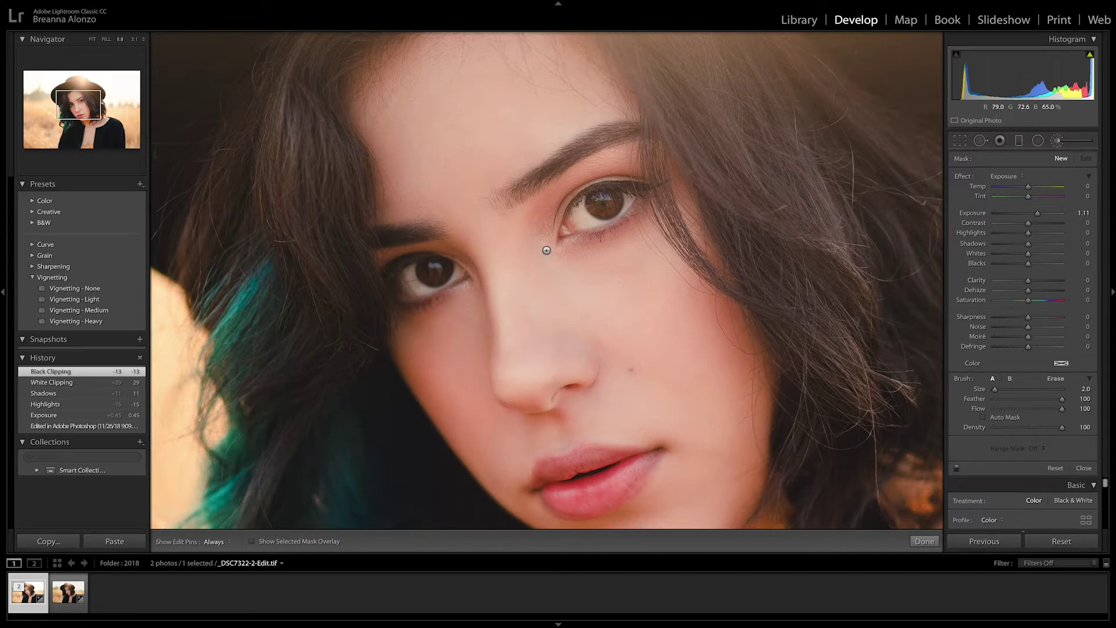
{"action": "mouse_move", "coordinate": [568, 222]}
{"action": "left_mouse_down"}
{"action": "mouse_move", "coordinate": [581, 203]}
{"action": "mouse_move", "coordinate": [624, 194]}
{"action": "left_mouse_up"}
{"action": "key", "text": "h"}
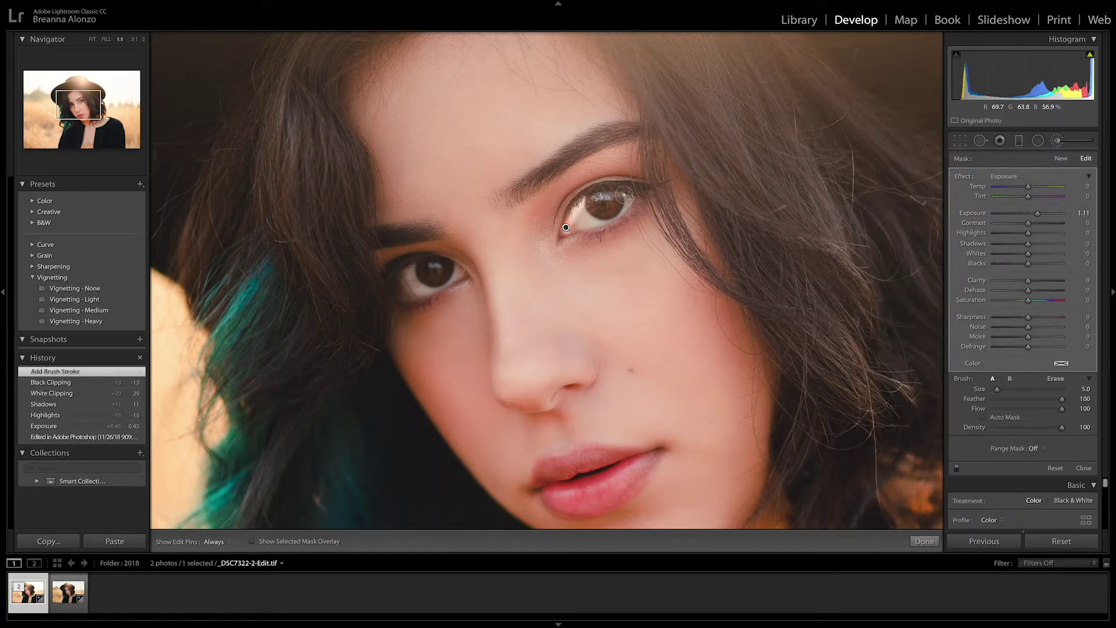
{"action": "mouse_move", "coordinate": [623, 195]}
{"action": "left_mouse_down"}
{"action": "mouse_move", "coordinate": [581, 226]}
{"action": "mouse_move", "coordinate": [602, 198]}
{"action": "mouse_move", "coordinate": [616, 198]}
{"action": "mouse_move", "coordinate": [565, 214]}
{"action": "mouse_move", "coordinate": [564, 228]}
{"action": "left_mouse_up"}
{"action": "key", "text": "h"}
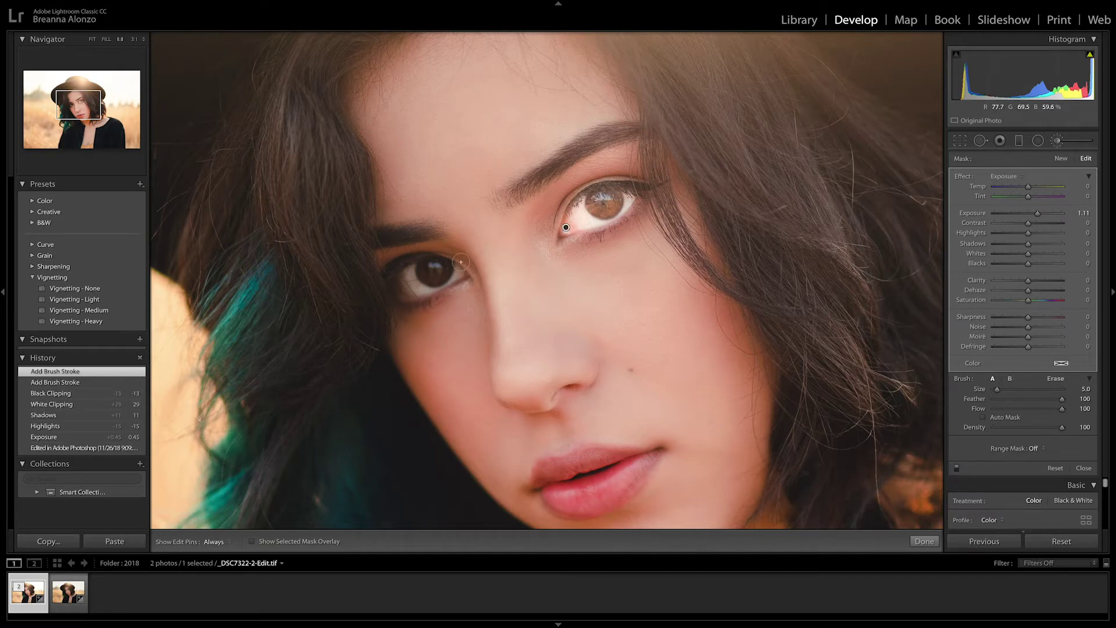
{"action": "mouse_move", "coordinate": [415, 272]}
{"action": "left_mouse_down"}
{"action": "mouse_move", "coordinate": [445, 260]}
{"action": "mouse_move", "coordinate": [408, 286]}
{"action": "mouse_move", "coordinate": [419, 288]}
{"action": "mouse_move", "coordinate": [447, 273]}
{"action": "mouse_move", "coordinate": [435, 272]}
{"action": "left_mouse_up"}
{"action": "key", "text": "h"}
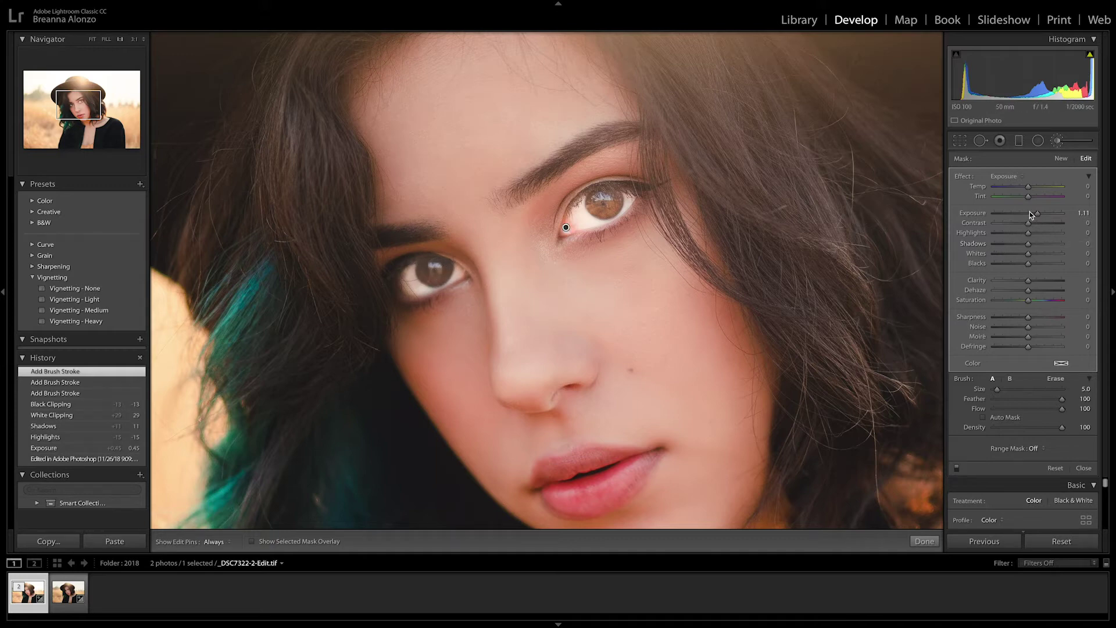
Reset the eye brush adjustment's exposure to 0.00, raise its shadows to 31 and close the brush.
{"action": "double_click", "coordinate": [1037, 213]}
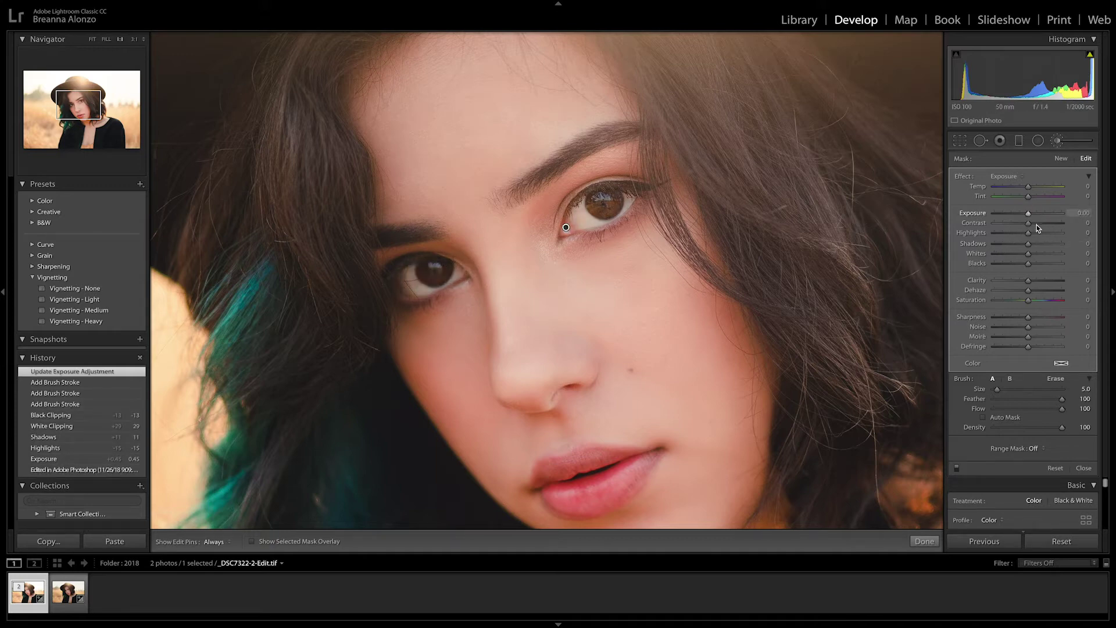
{"action": "left_click_drag", "start_coordinate": [1028, 245], "coordinate": [1034, 245]}
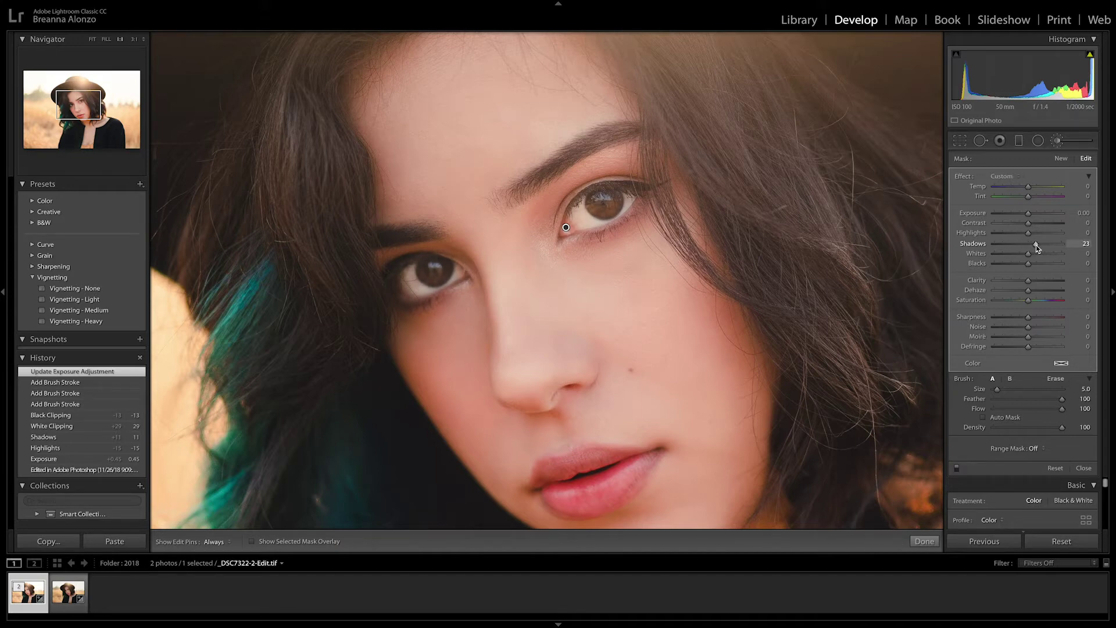
{"action": "left_click_drag", "start_coordinate": [1035, 245], "coordinate": [1037, 246]}
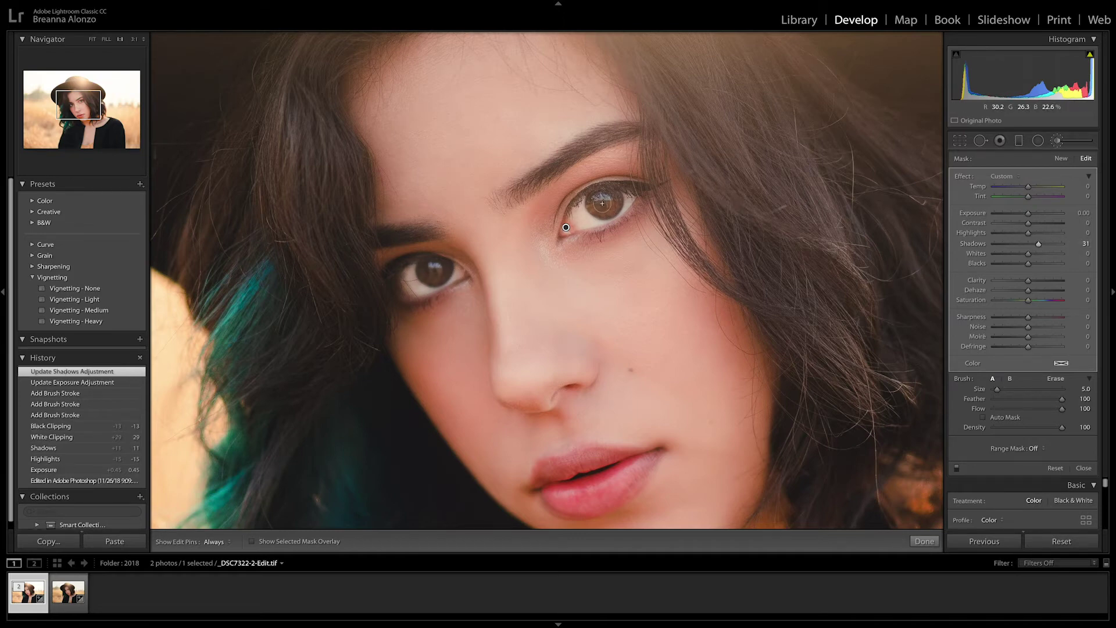
{"action": "key", "text": "z"}
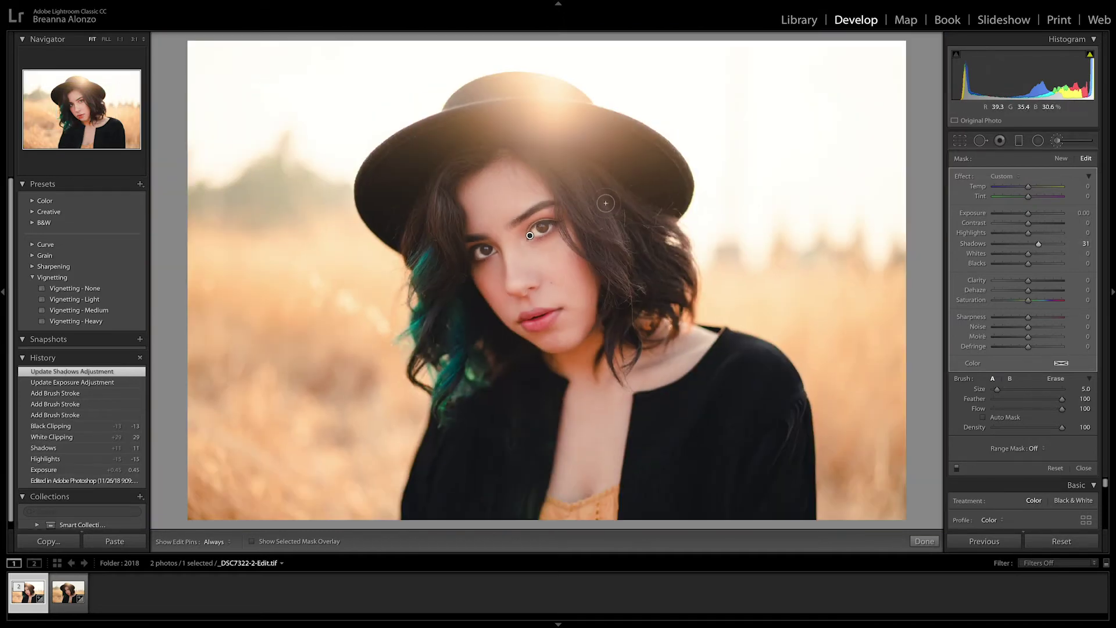
{"action": "left_click", "coordinate": [924, 541]}
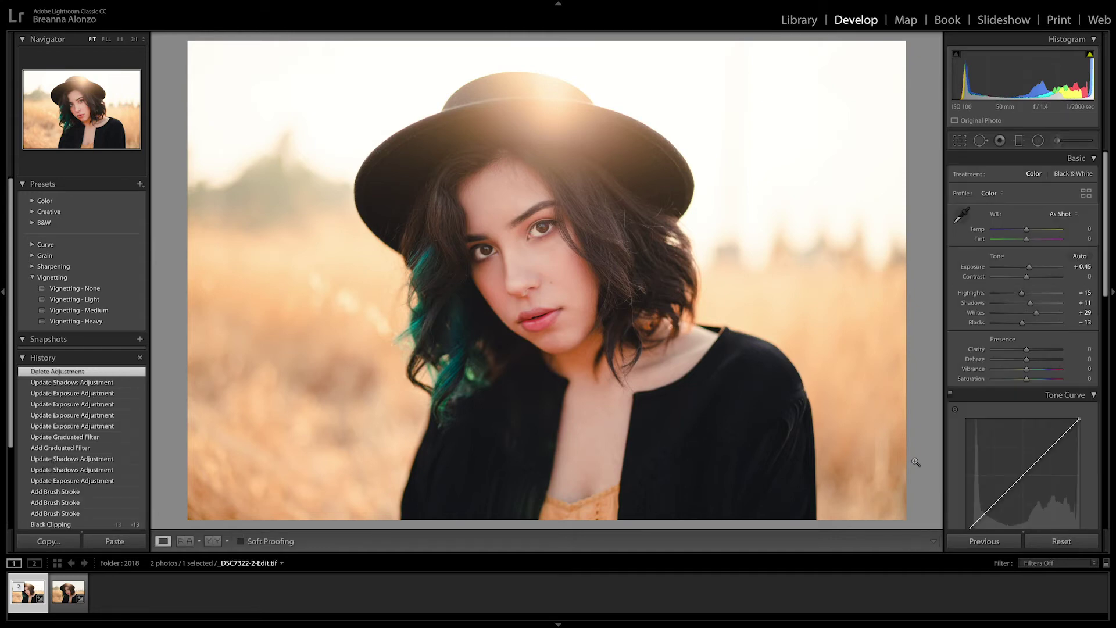
Add a slightly tilted graduated filter rising from the photo's bottom edge to about mouth level, and widen its lower edge just below the frame.
{"action": "left_click", "coordinate": [1017, 141]}
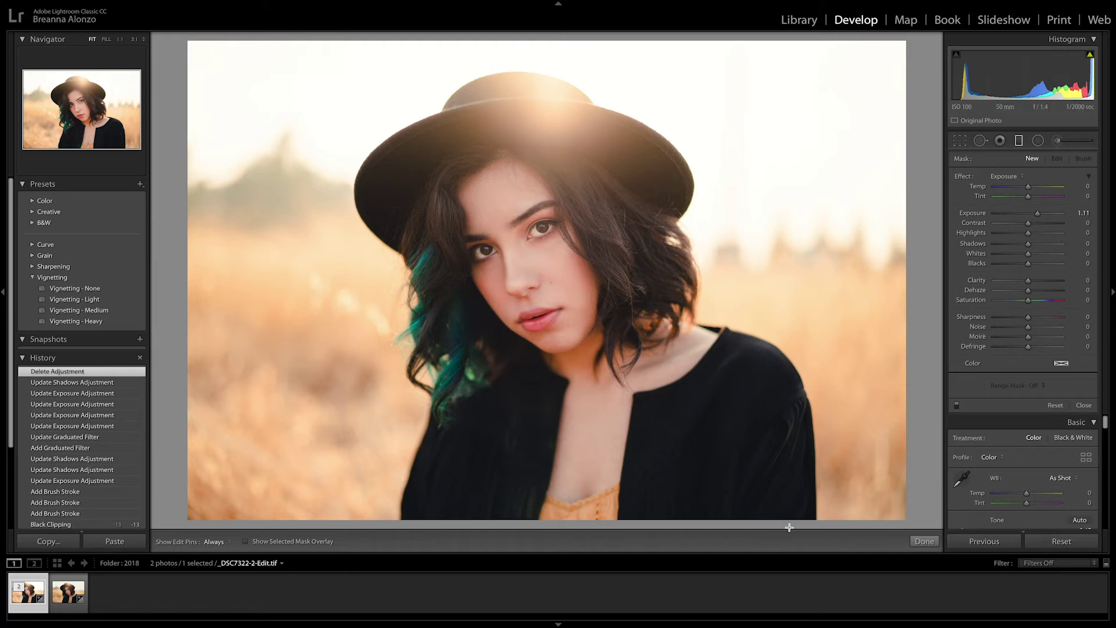
{"action": "left_click_drag", "start_coordinate": [788, 527], "coordinate": [753, 288]}
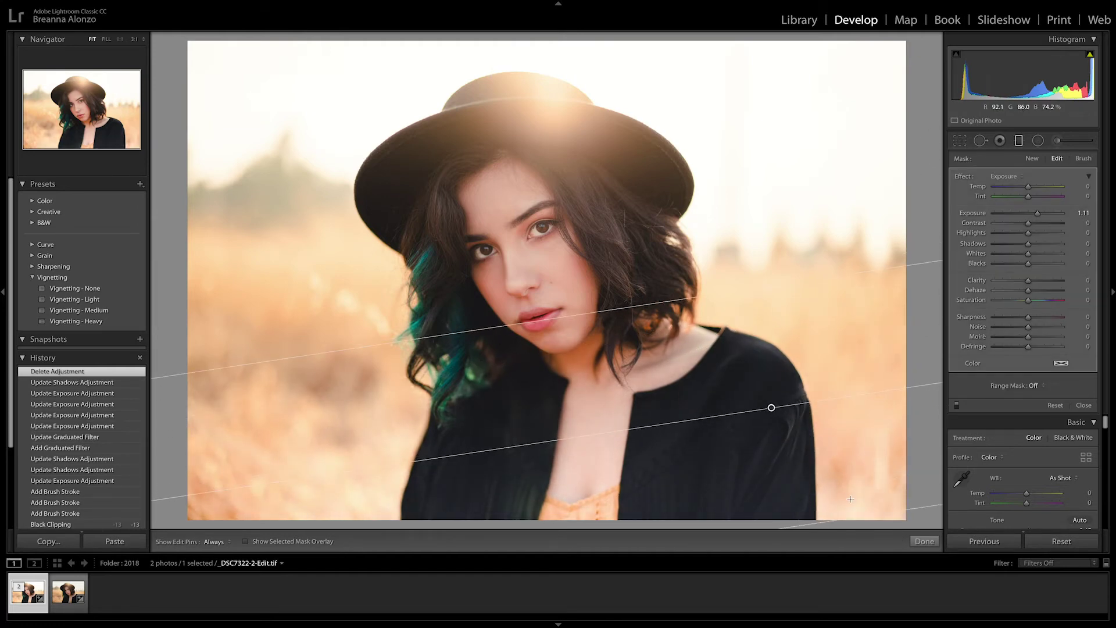
{"action": "left_click_drag", "start_coordinate": [926, 507], "coordinate": [928, 523]}
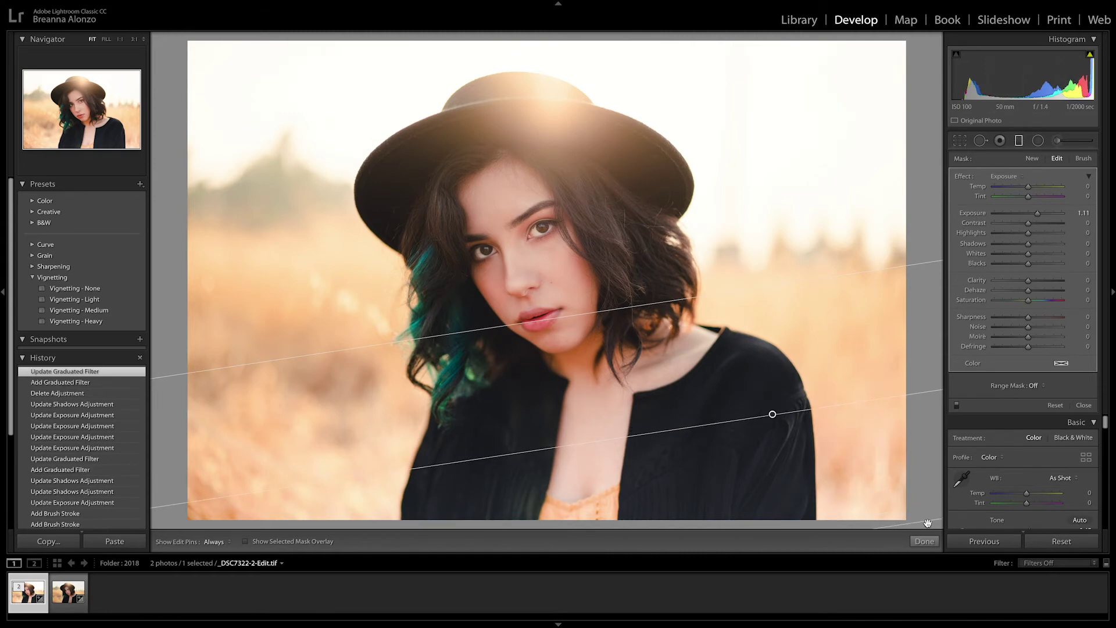
Set the graduated filter's exposure to -0.52 and blacks to -14, and finish the filter.
{"action": "double_click", "coordinate": [1037, 214]}
{"action": "left_click_drag", "start_coordinate": [1029, 215], "coordinate": [1025, 214]}
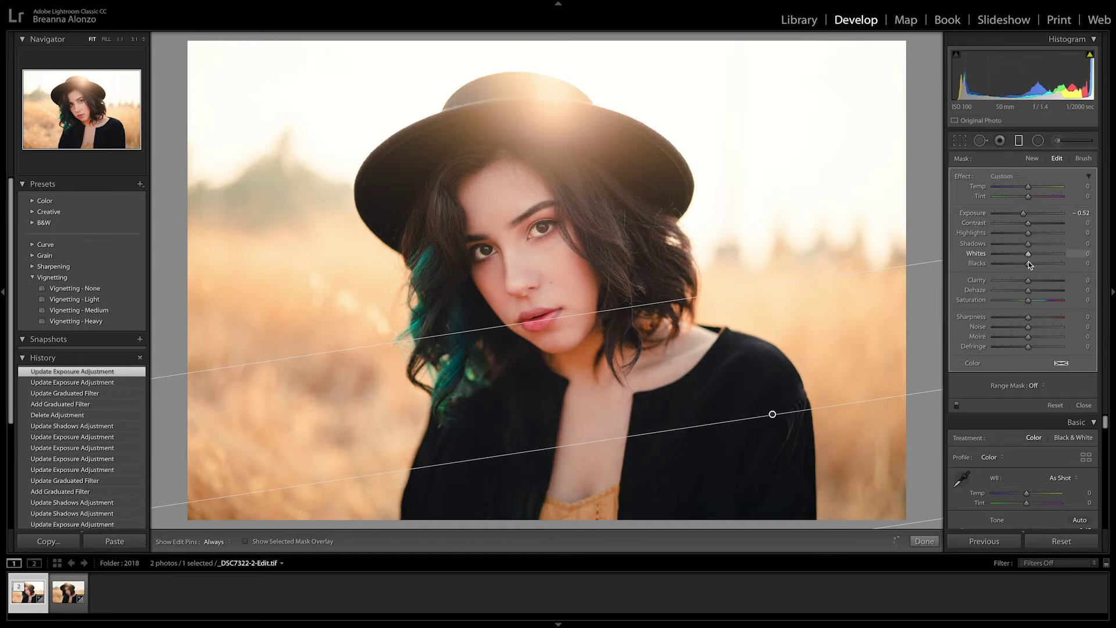
{"action": "left_click_drag", "start_coordinate": [1027, 263], "coordinate": [1024, 265]}
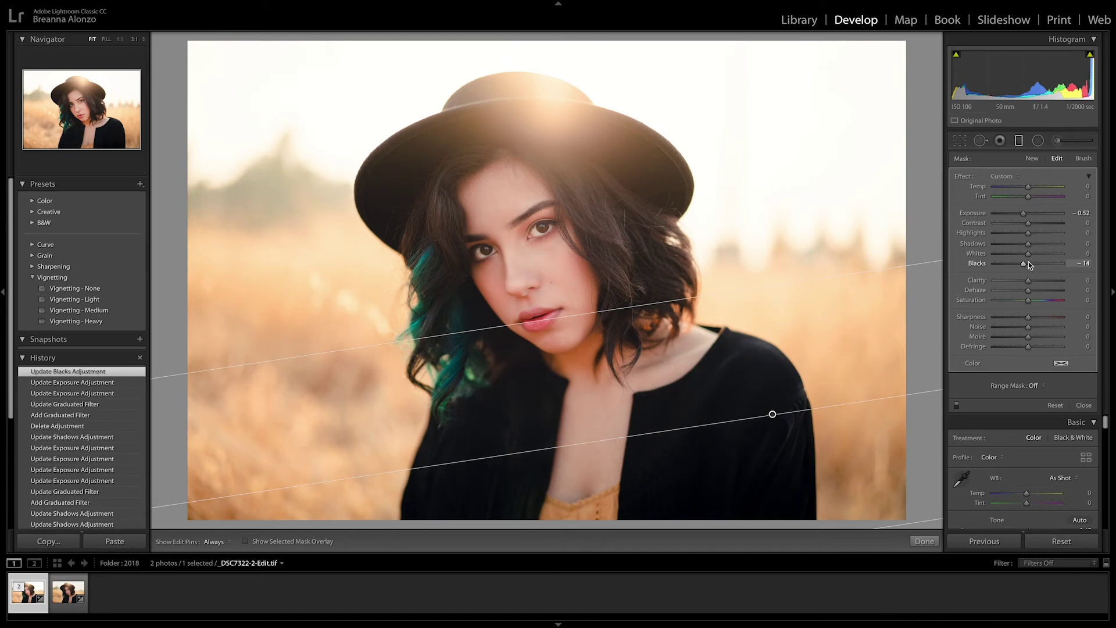
{"action": "left_click", "coordinate": [925, 542]}
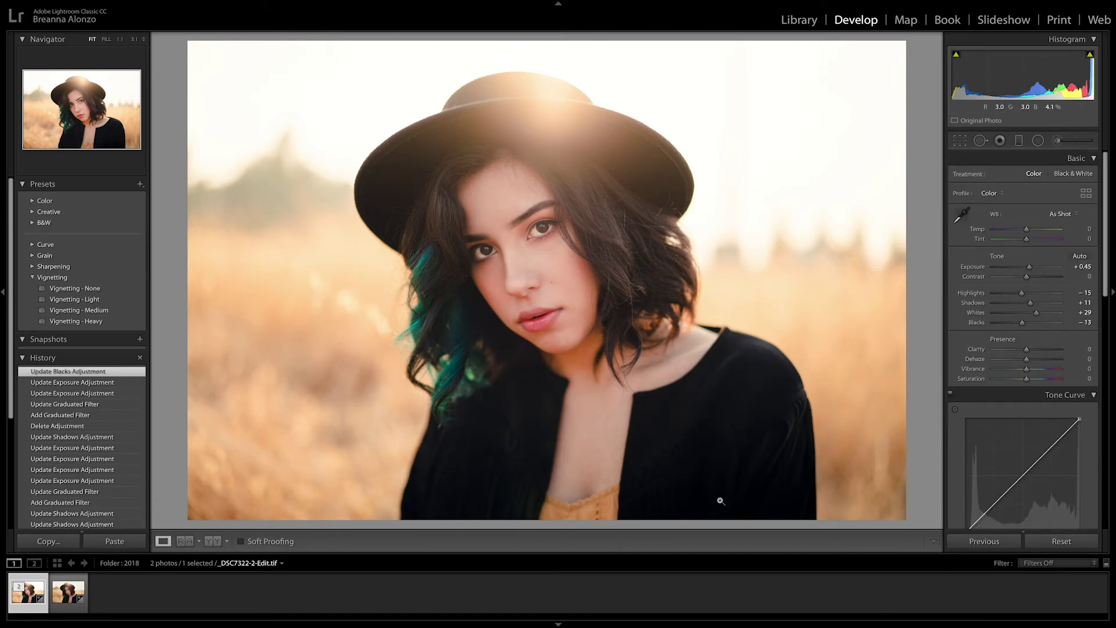